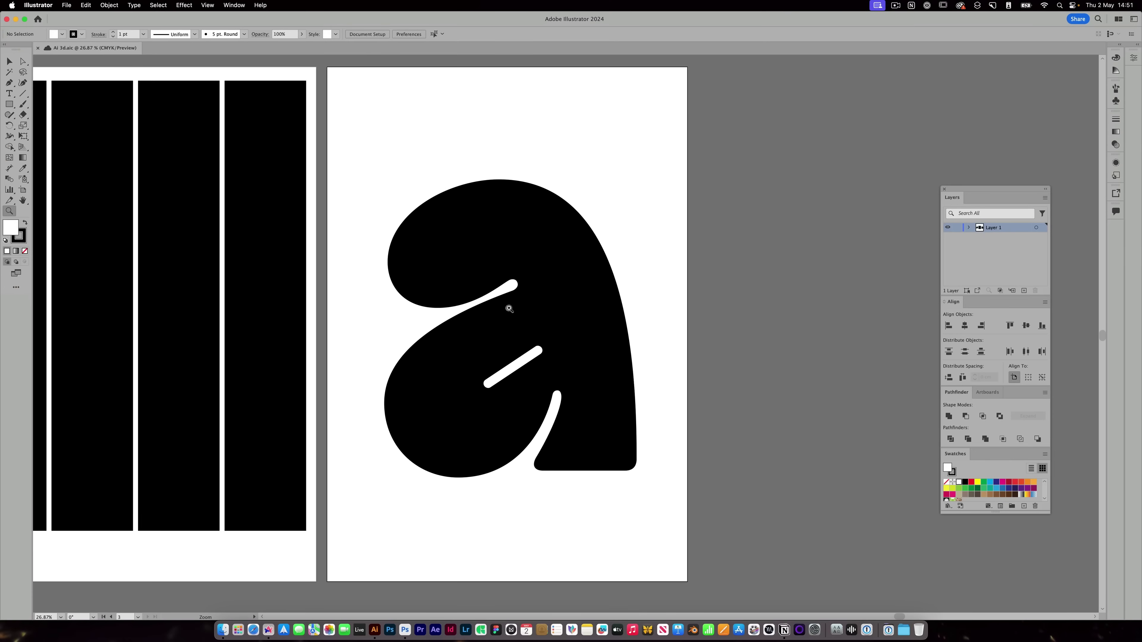
Step: Show the AI 3d.ai artwork with the solid black 'a' beside the striped artboard, deselected
key("a")
left_click_drag(685, 167, 350, 538)
left_click(395, 521)
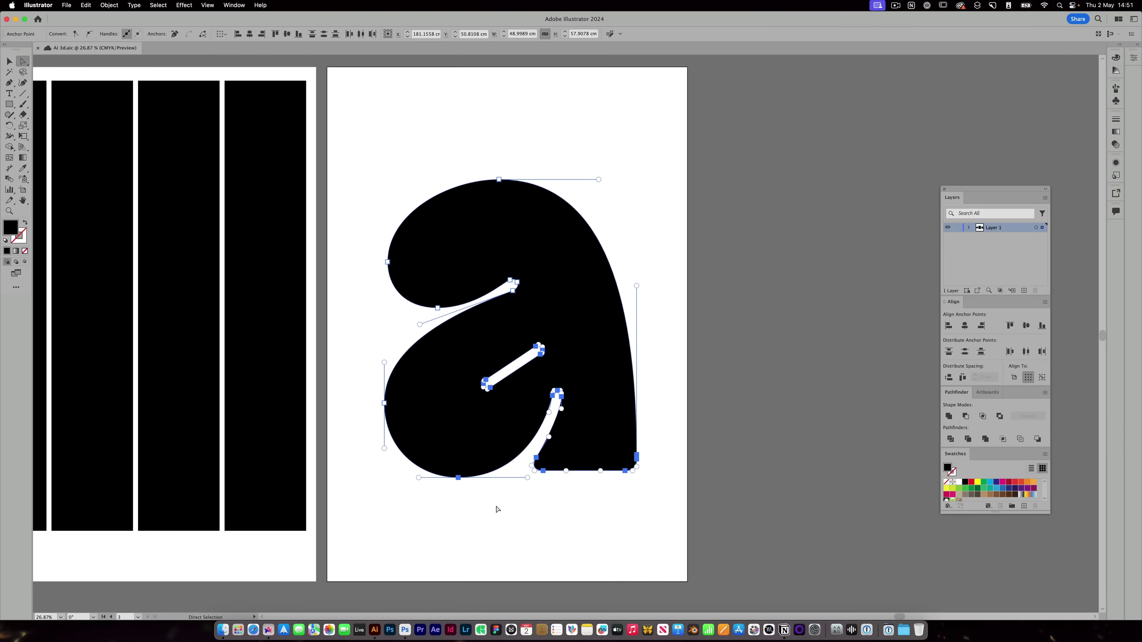
left_click(493, 509)
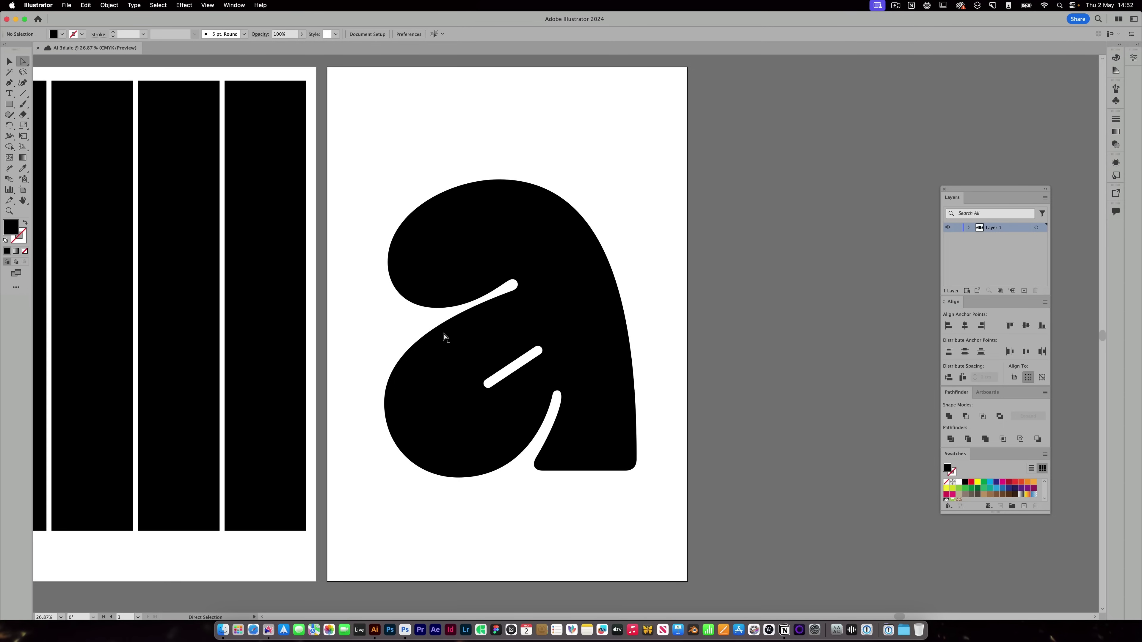
Step: Zoom in on the black 'a' artboard and move on to Firefly's Text to image gallery
key("super+Tab")
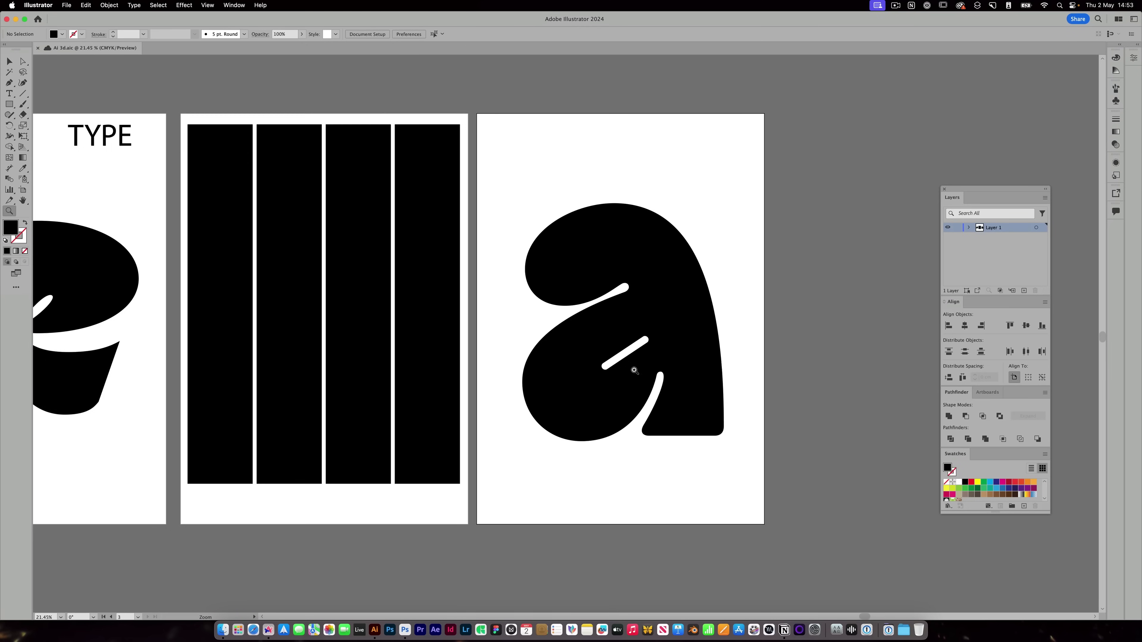
left_click_drag(635, 371, 658, 378)
scroll(651, 375, "right", 3)
scroll(651, 375, "up", 2)
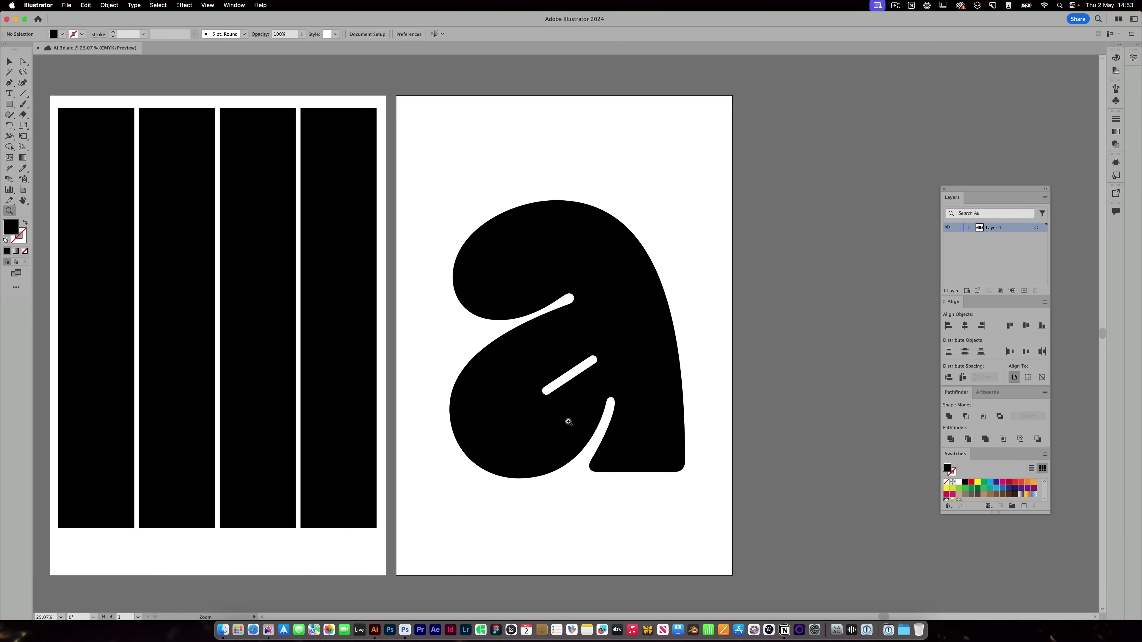
scroll(699, 357, "down", 2)
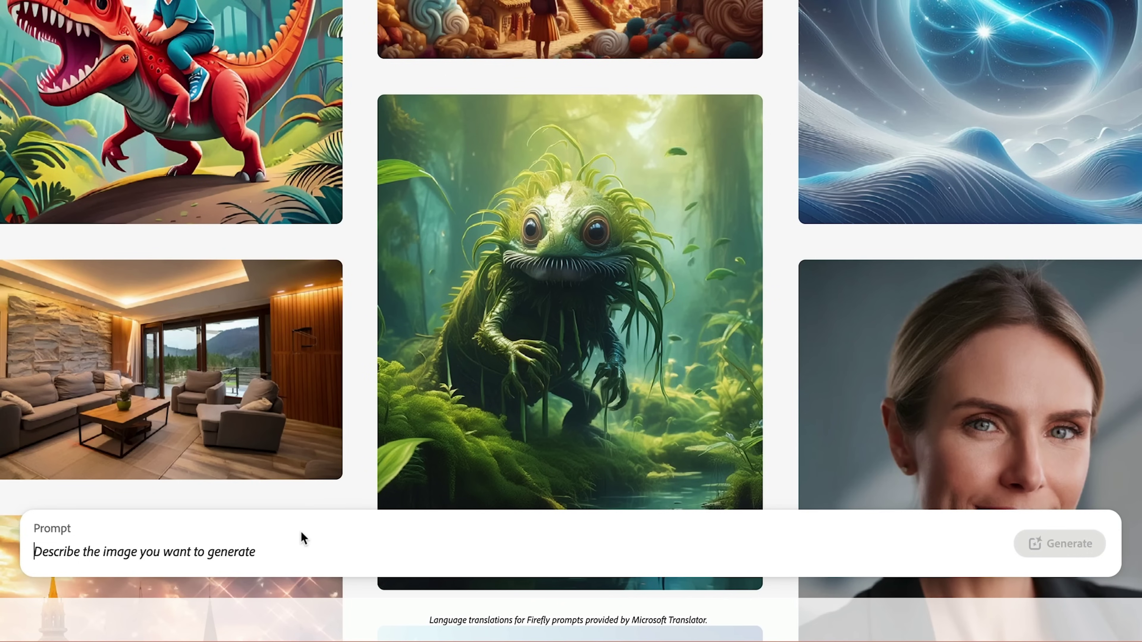
Step: Enter the prompt 'Green slime ball, studio lighting, white background, highly det…'
type("Green")
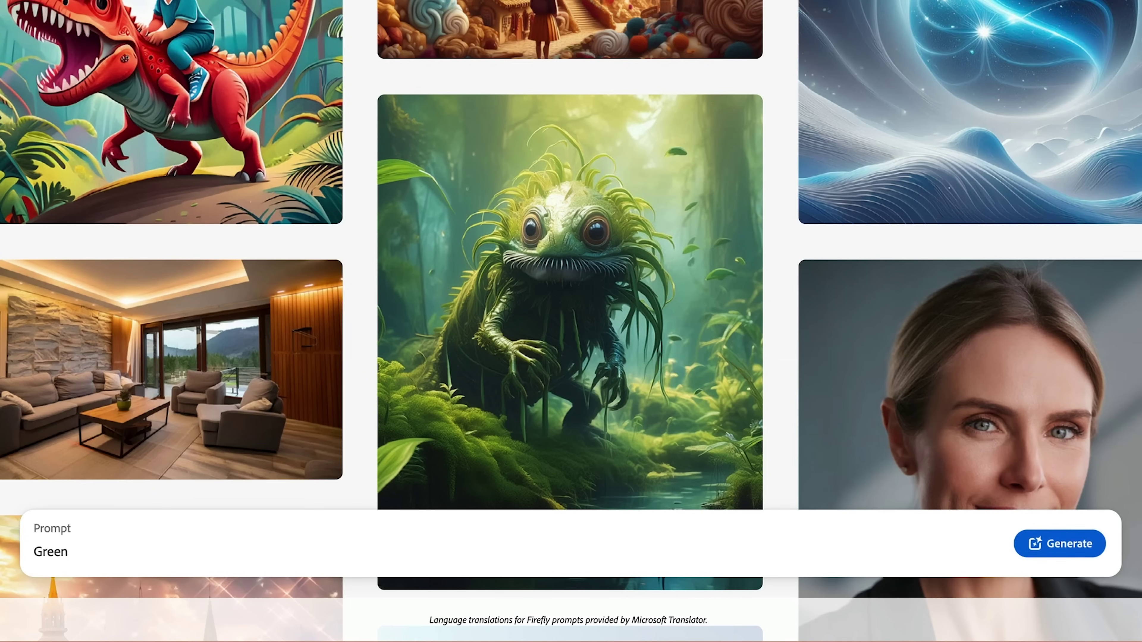
type("slime b")
type("all, studio lighting, wh")
type("ite background, highly det")
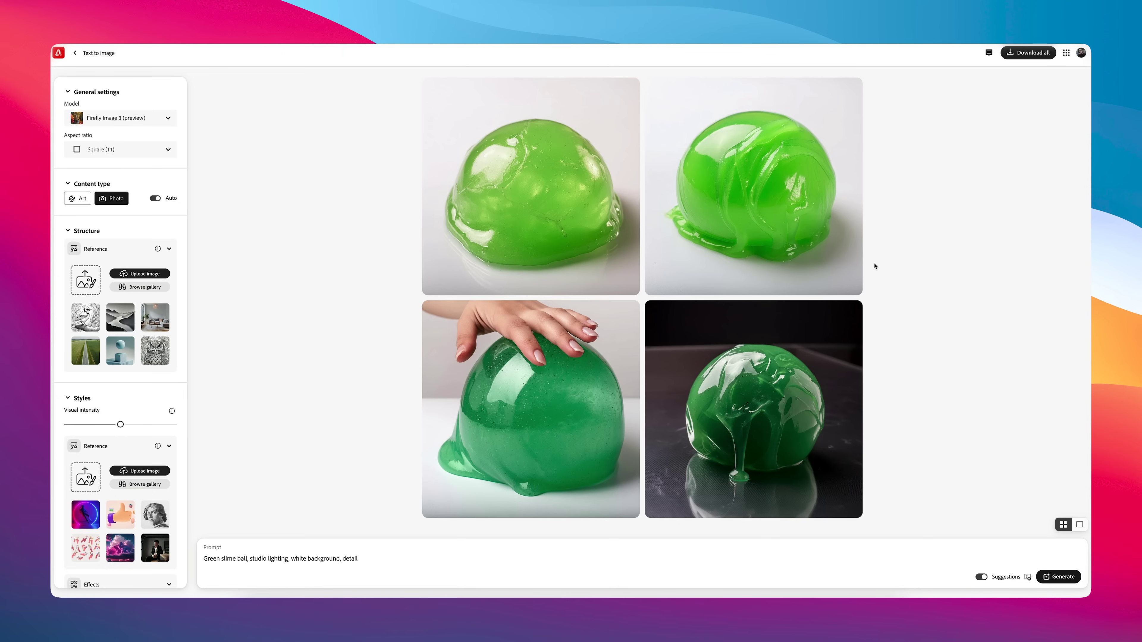
Step: Generate slime balls with the Hyper realistic effect, then regenerate without the word 'detailed'
mouse_move(562, 333)
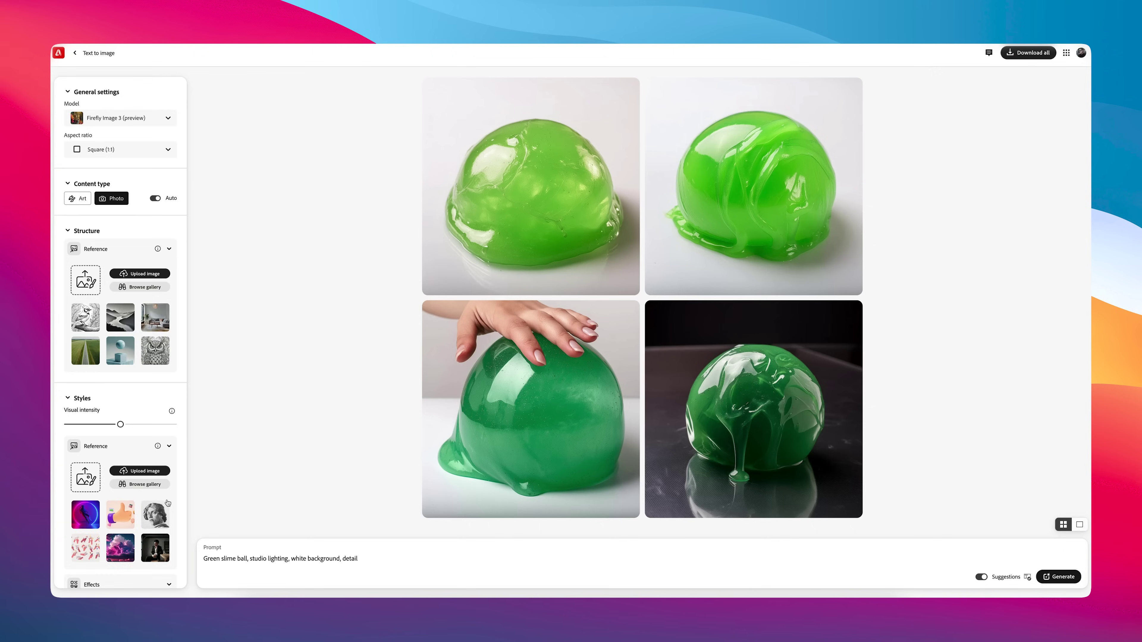
scroll(155, 515, "down", 5)
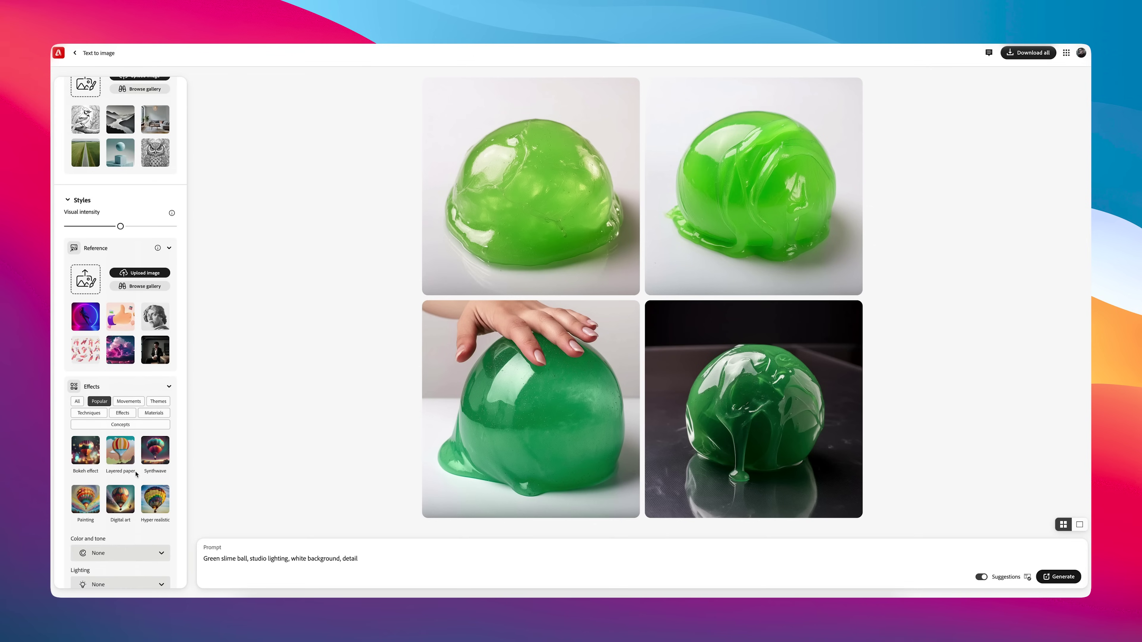
left_click(158, 507)
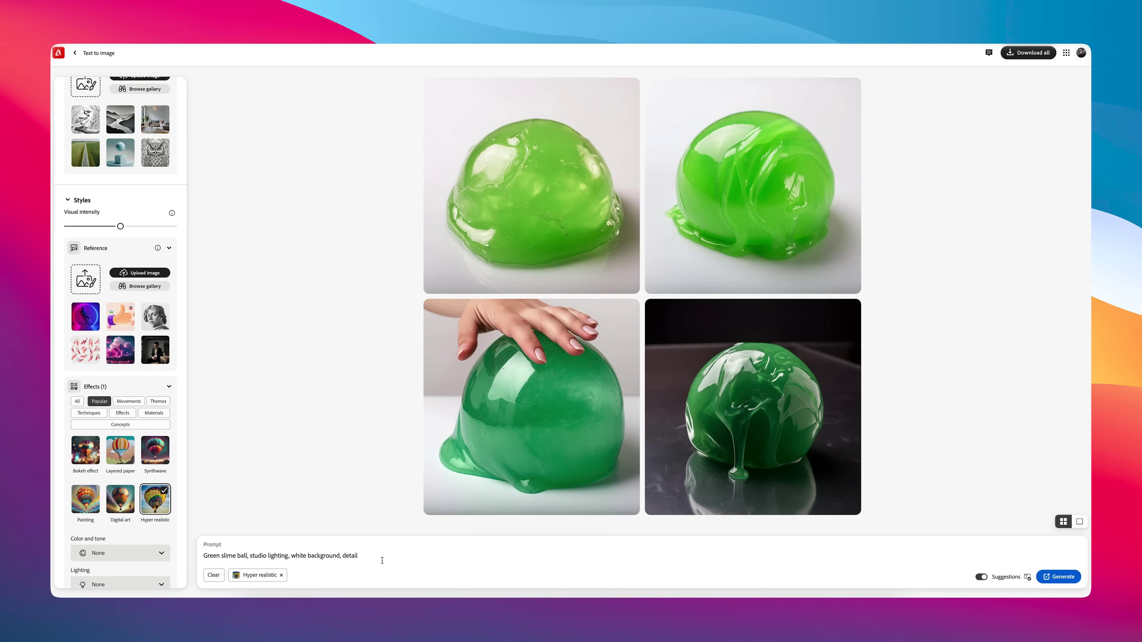
left_click(1065, 576)
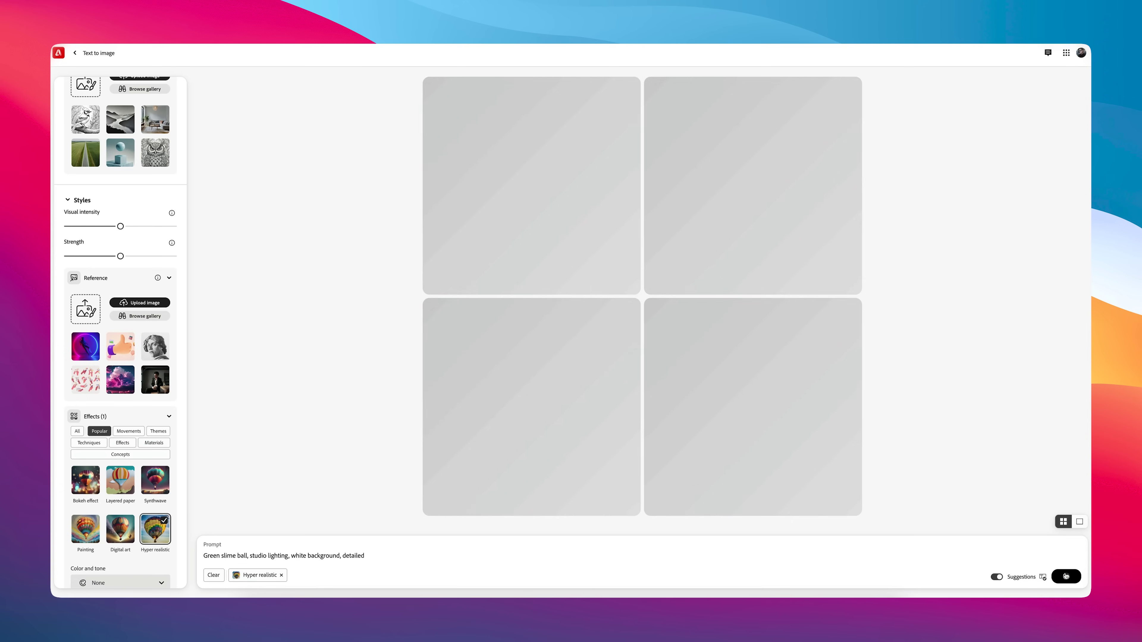
left_click_drag(365, 557, 342, 565)
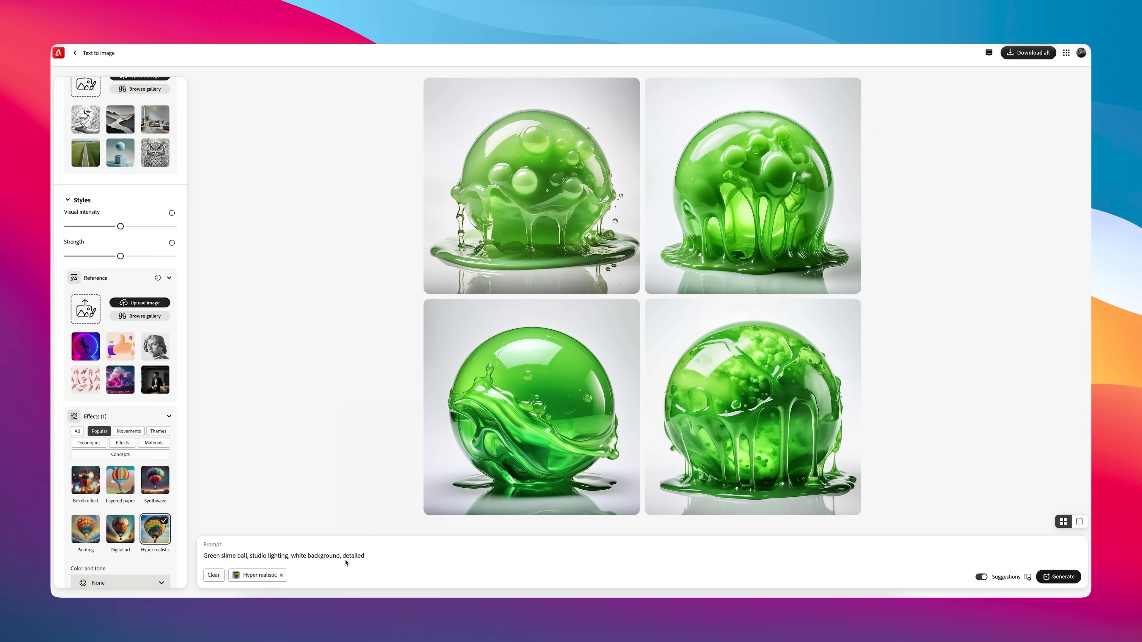
key("BackSpace")
key("BackSpace")
key("BackSpace")
key("Return")
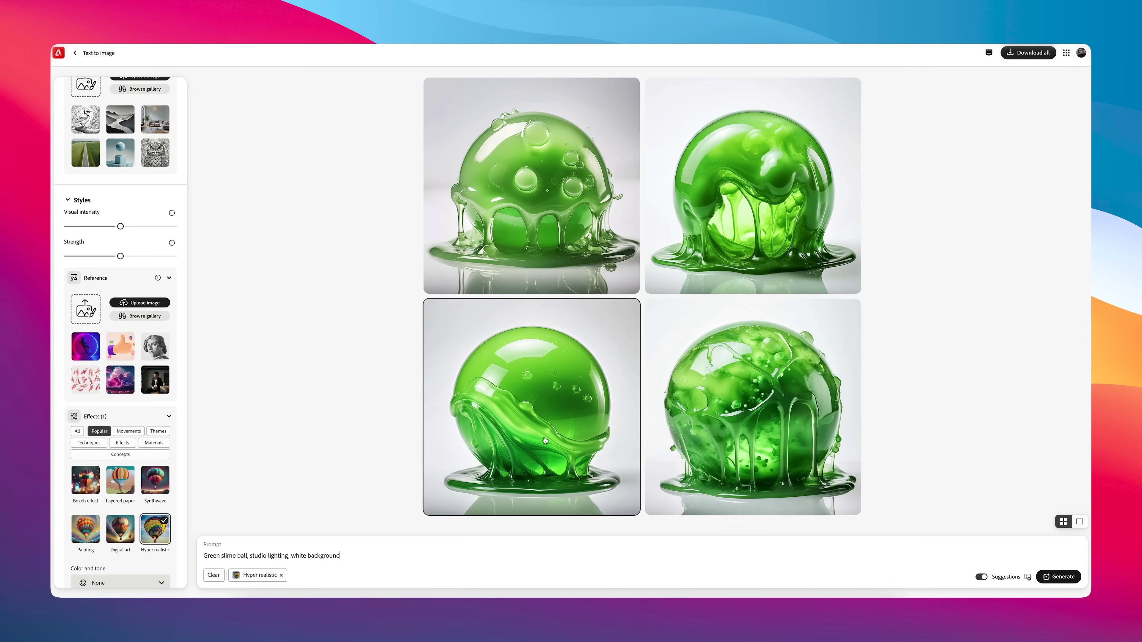
Step: Make the bottom-left glossy green sphere image the style reference
mouse_move(565, 413)
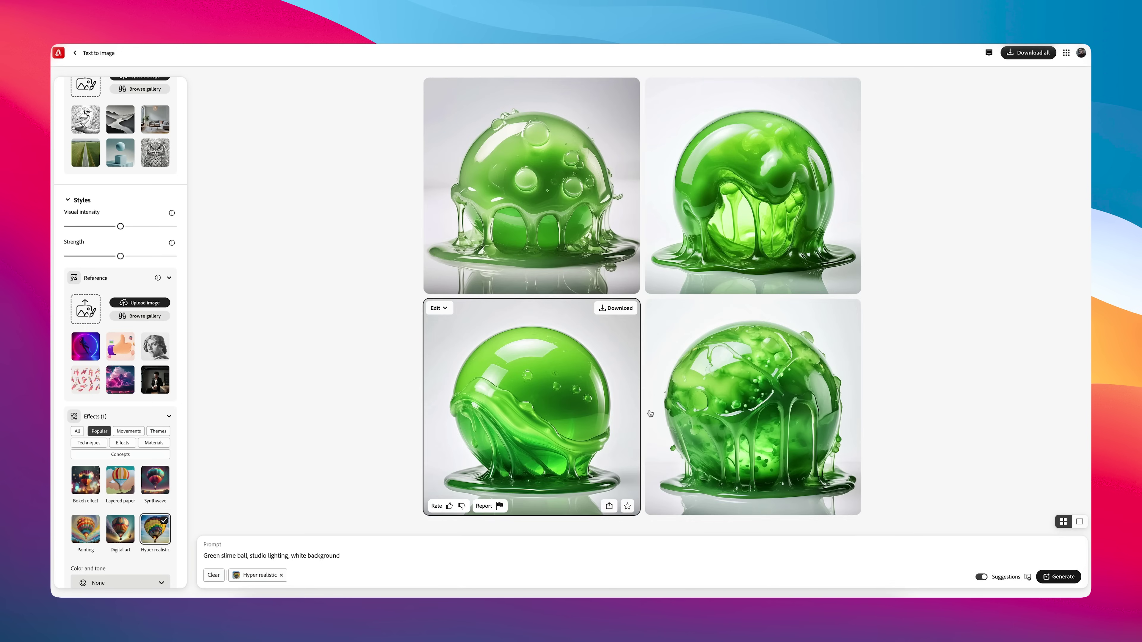
left_click(564, 418)
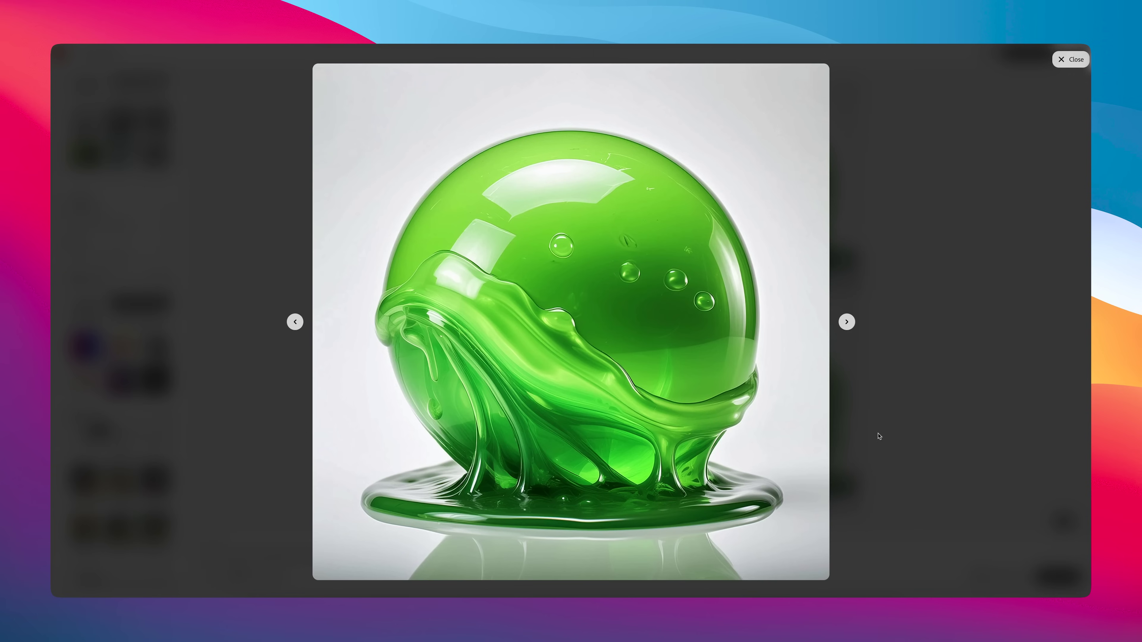
mouse_move(739, 280)
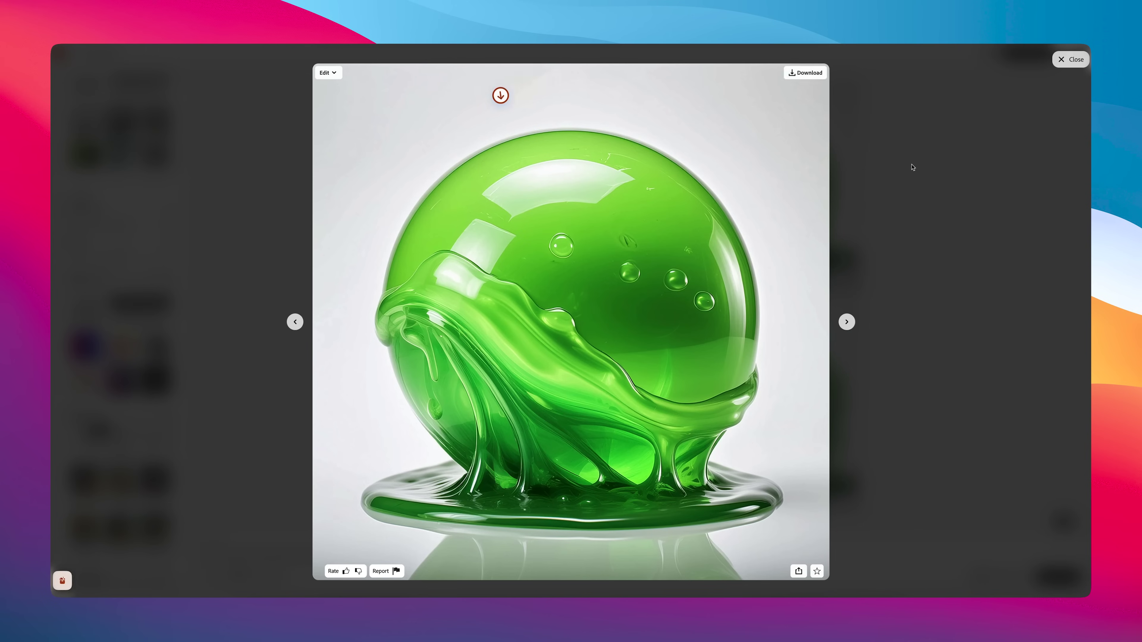
key("Escape")
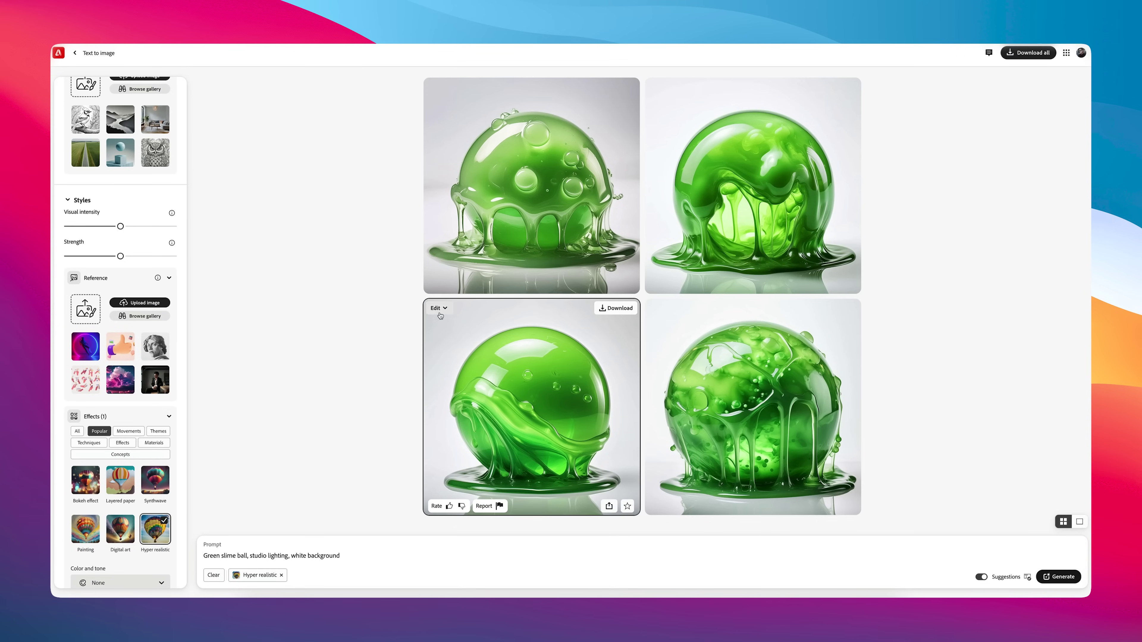
left_click(437, 308)
left_click(467, 372)
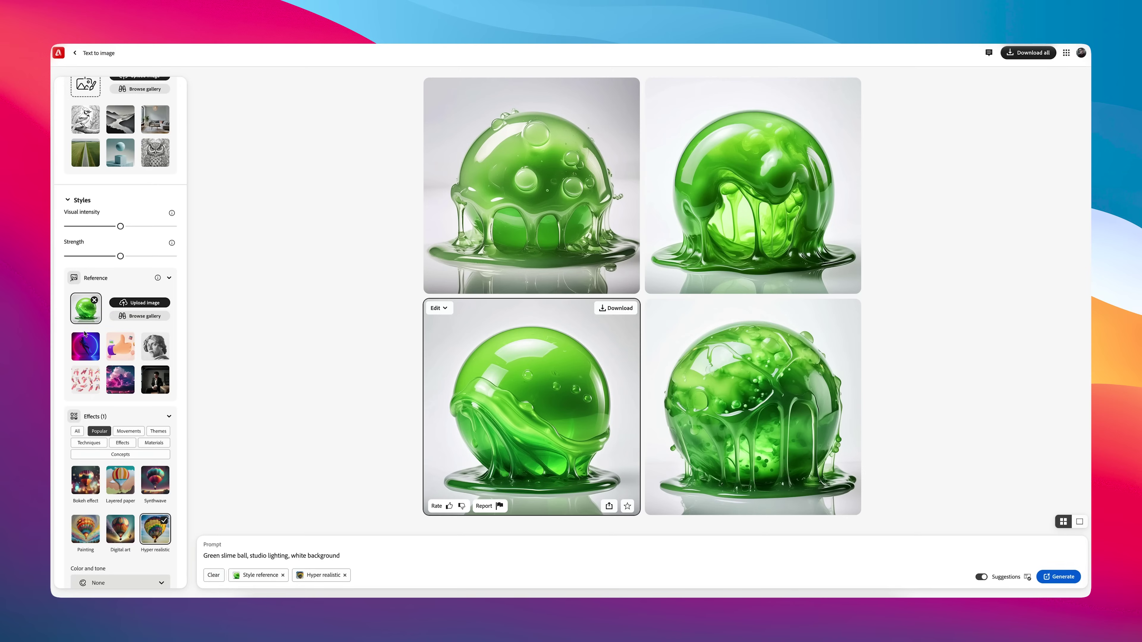
scroll(84, 334, "up", 3)
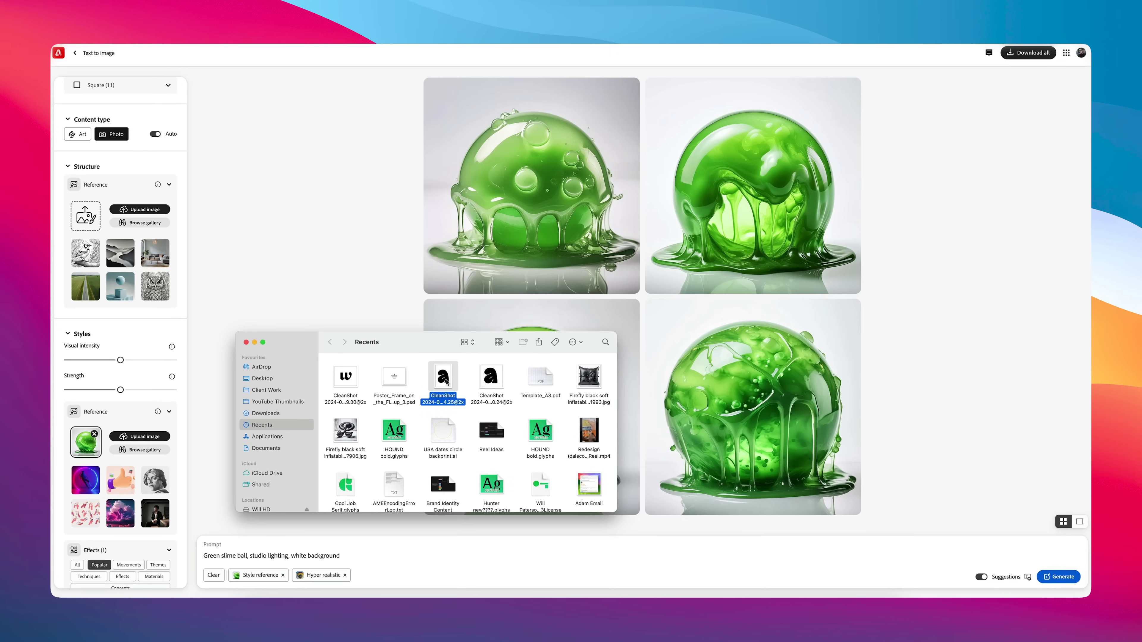
Step: Use the black 'a' as structure reference at maximum strength and minimum visual intensity, and generate
left_click_drag(446, 381, 86, 213)
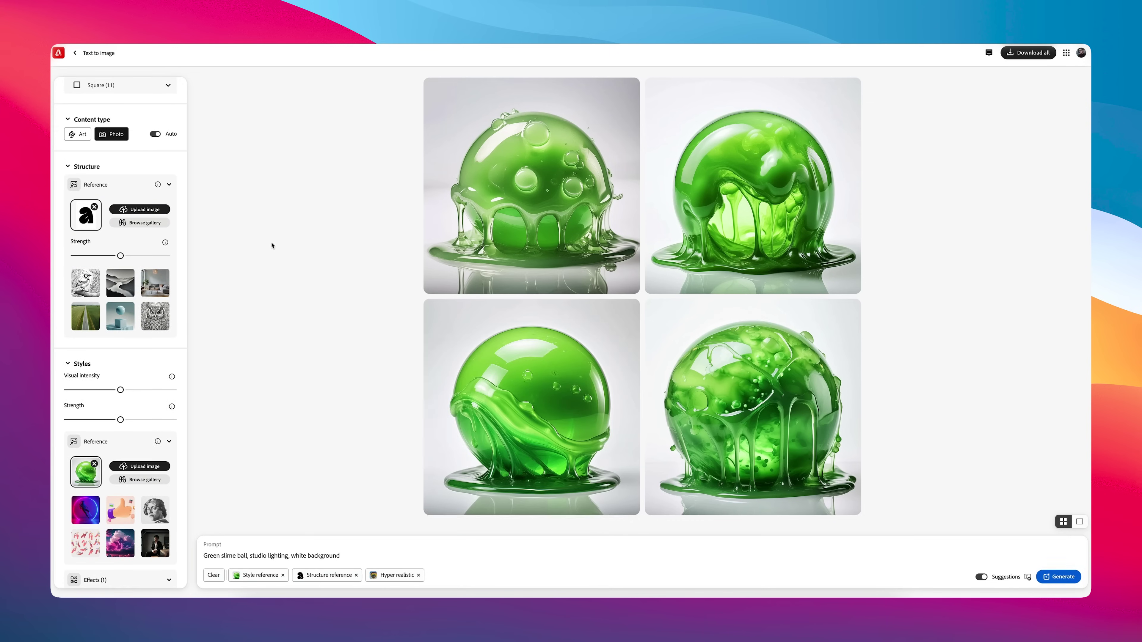
left_click(122, 257)
left_click_drag(120, 389, 67, 390)
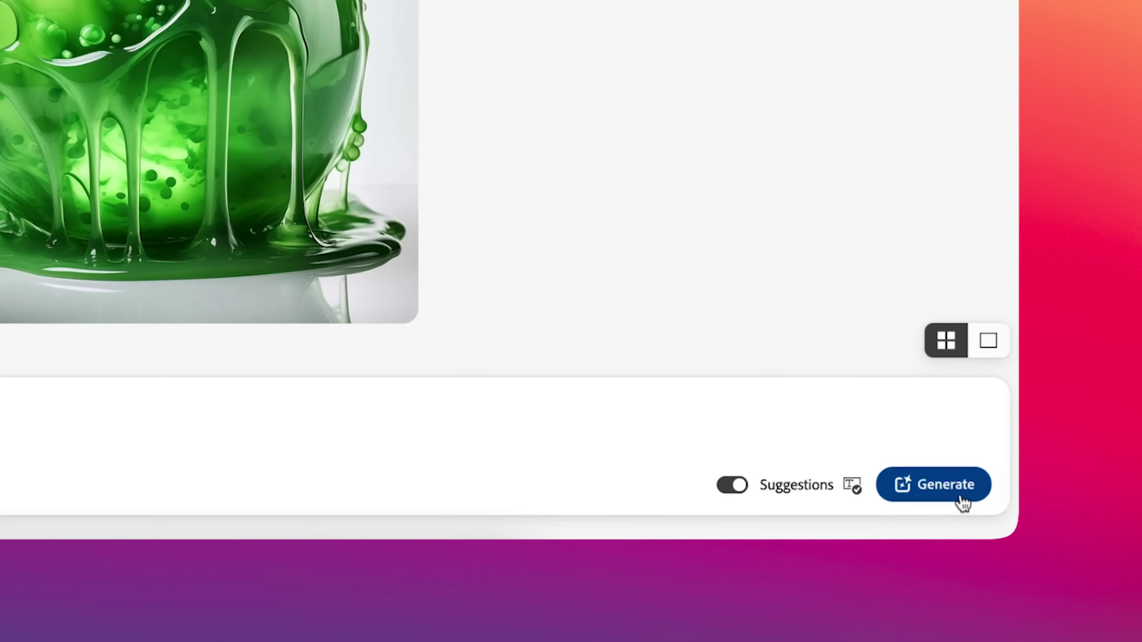
left_click(1069, 580)
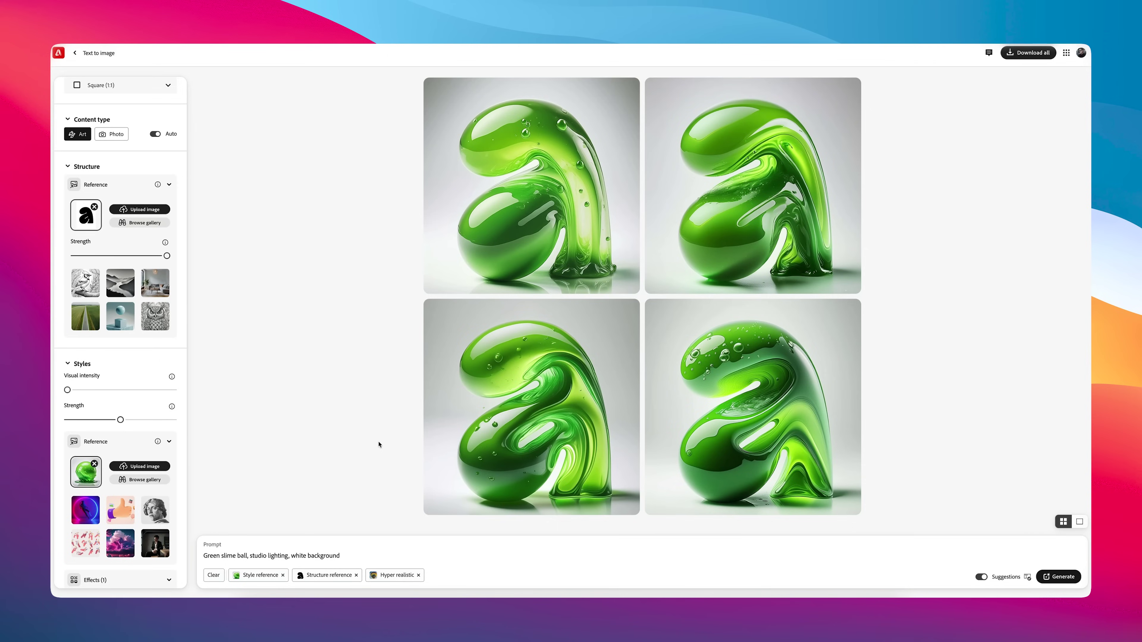
left_click(517, 453)
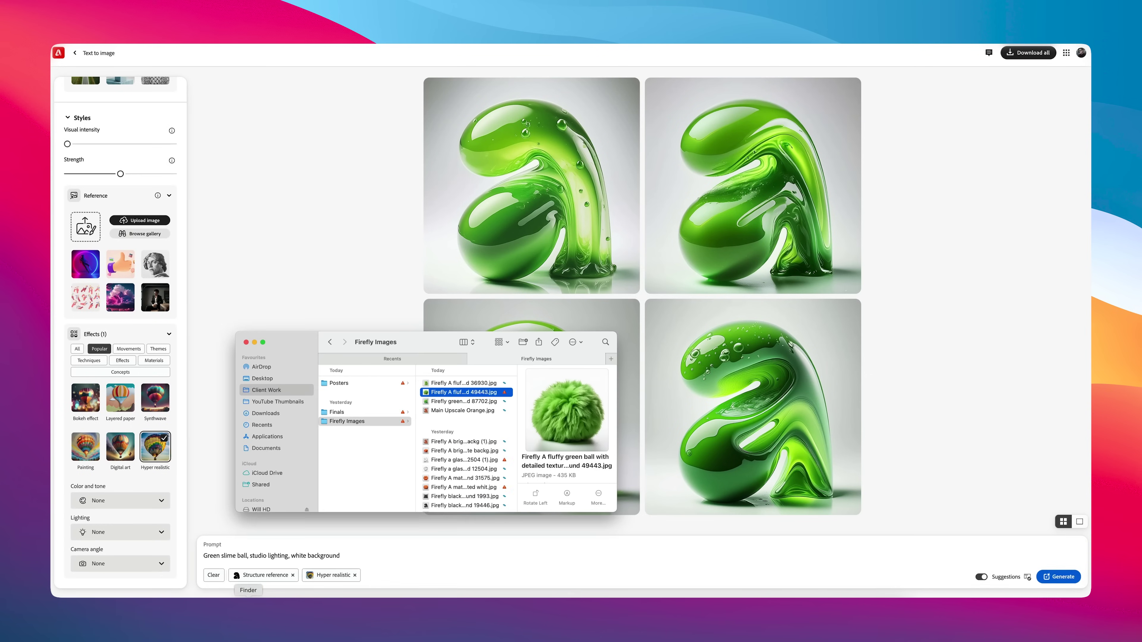
Step: Set the fluffy green ball image as the style reference
left_click_drag(476, 394, 85, 226)
key("space")
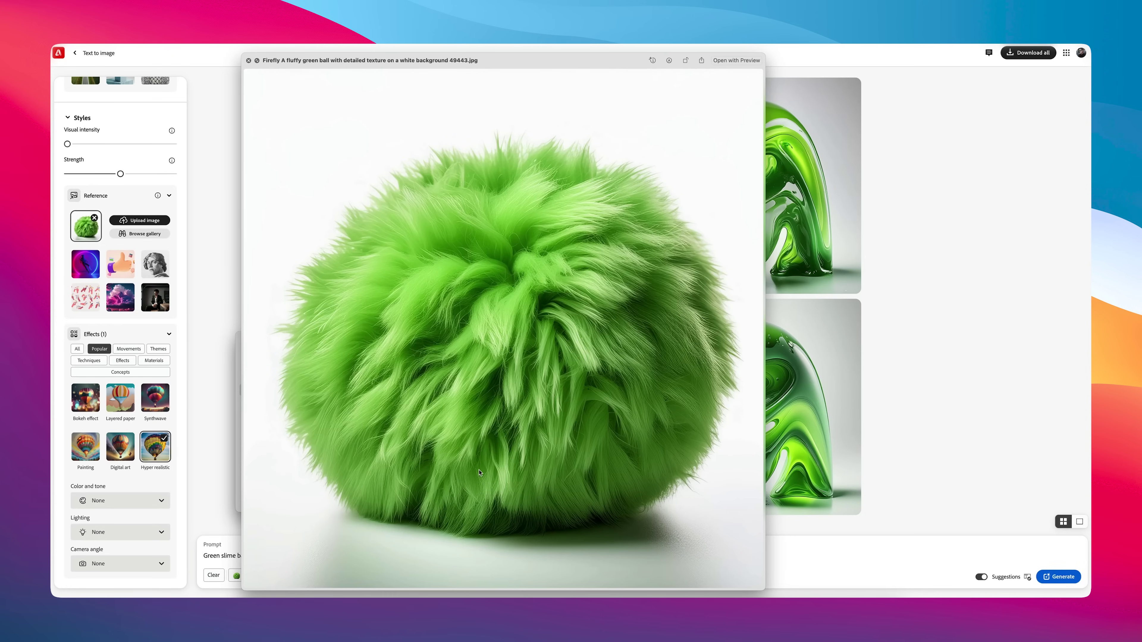
key("space")
Step: Replace the prompt with the fluffy ball description and generate furry letter 'a' images
left_click(455, 570)
key("super+a")
type("A fluffy green ball with detailed texture on a white background")
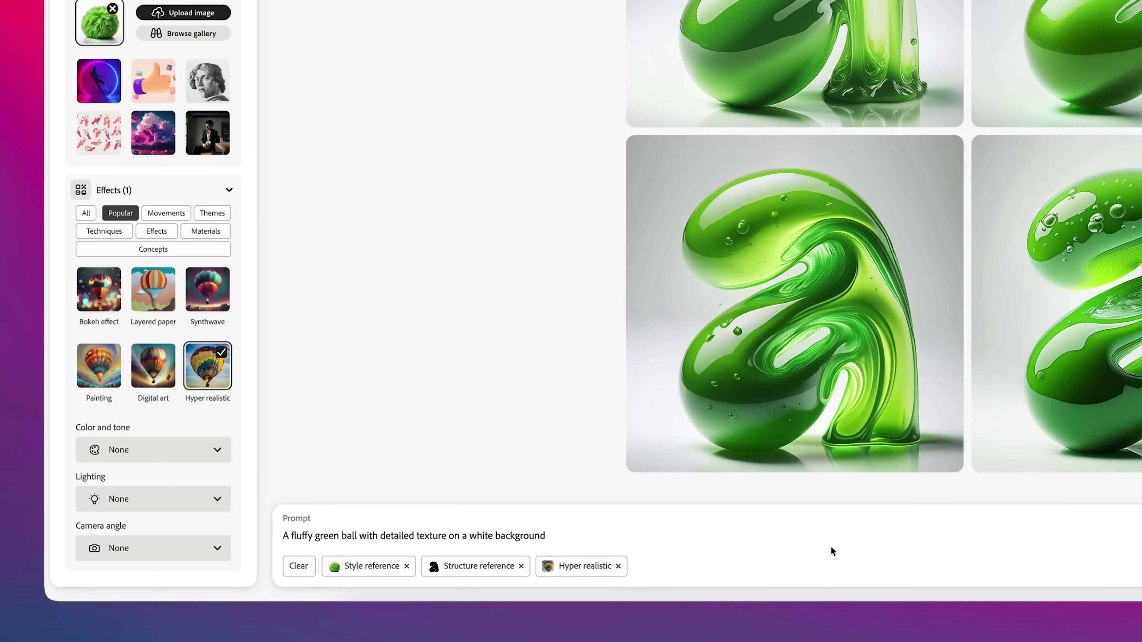
left_click(1066, 577)
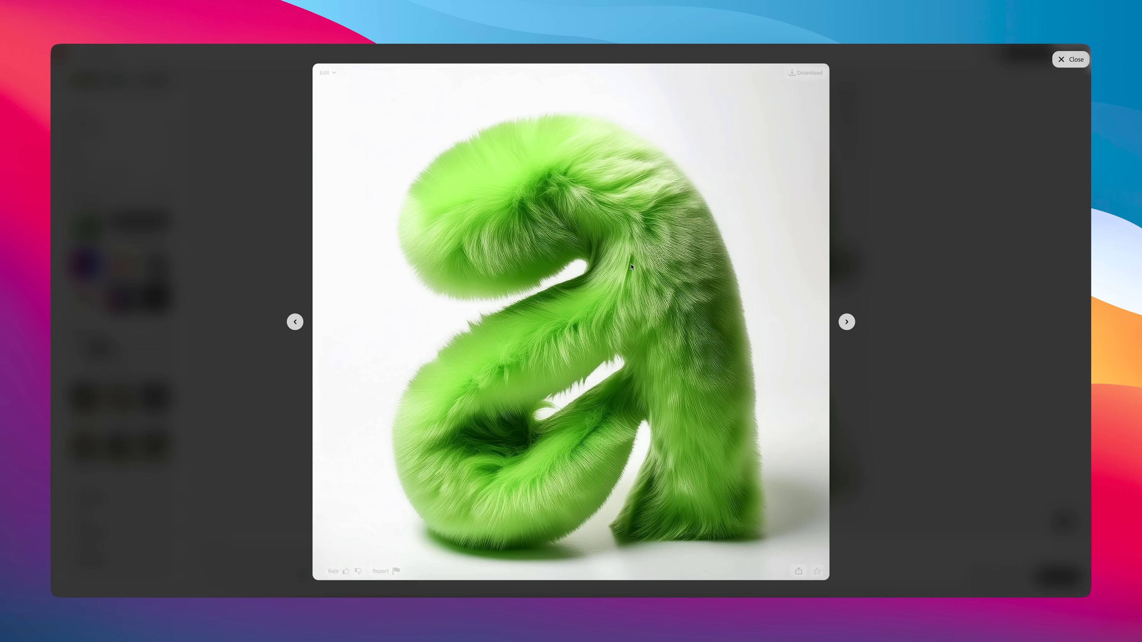
left_click(919, 291)
left_click(615, 380)
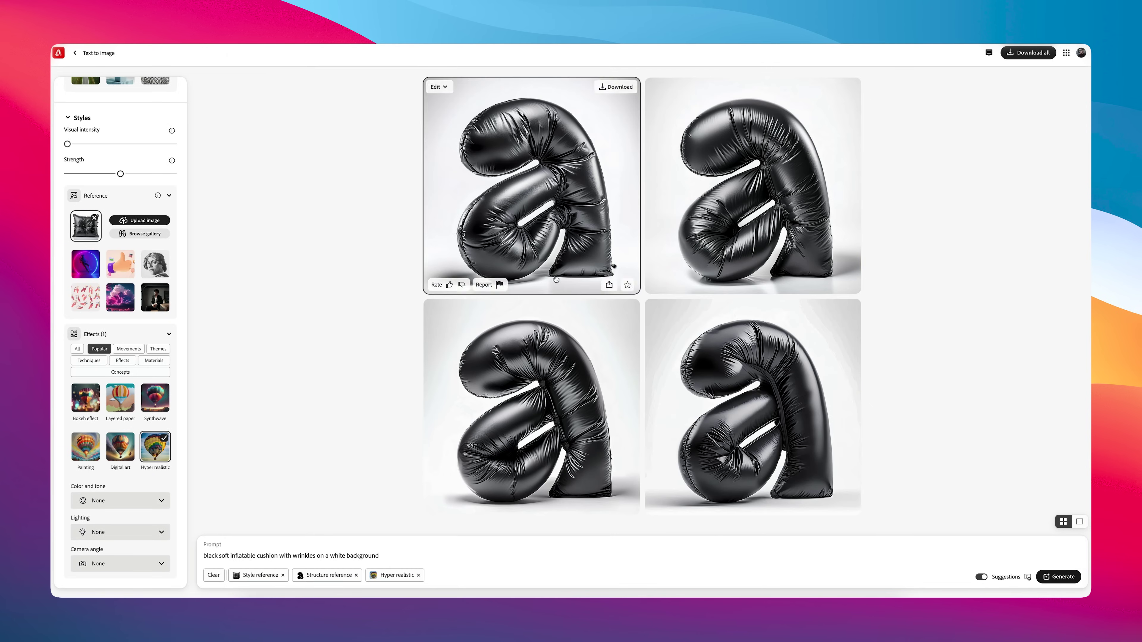
Step: Change the prompt's first word to orange, then black, previewing the inflatable cushion 'a' results
left_click(546, 270)
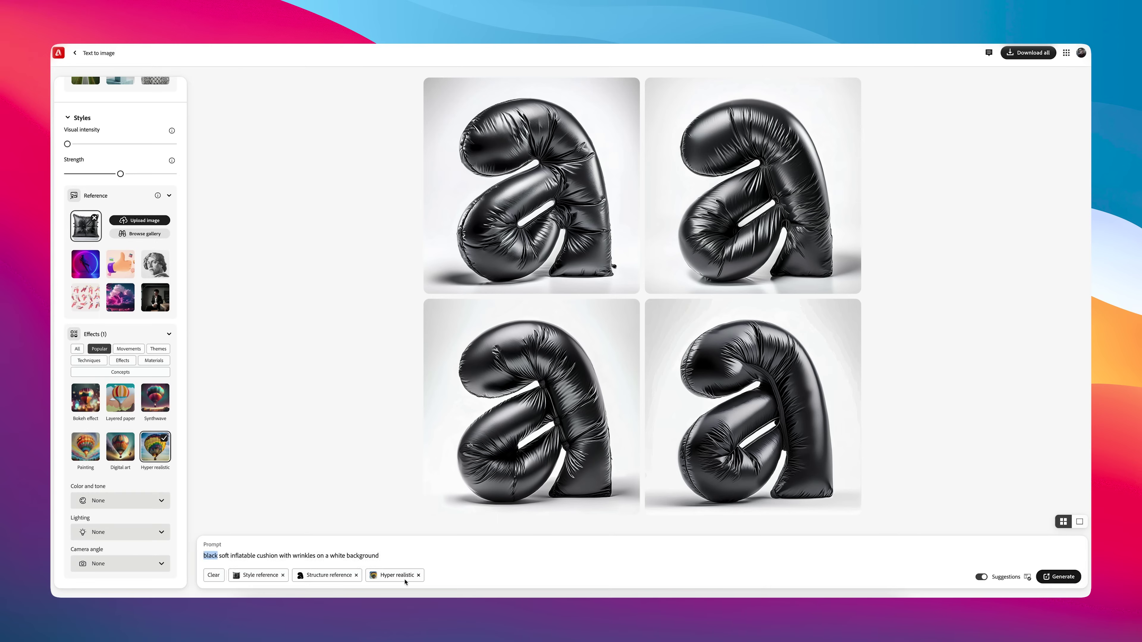
type("orange soft inflatable cushion with wrinkles on a white background")
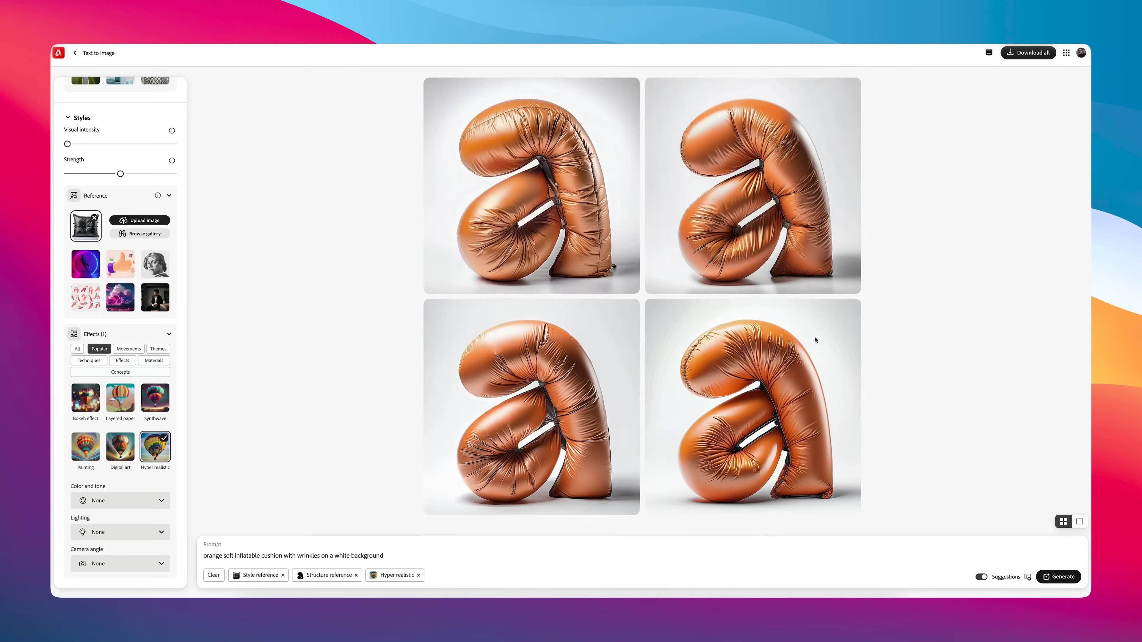
left_click(815, 340)
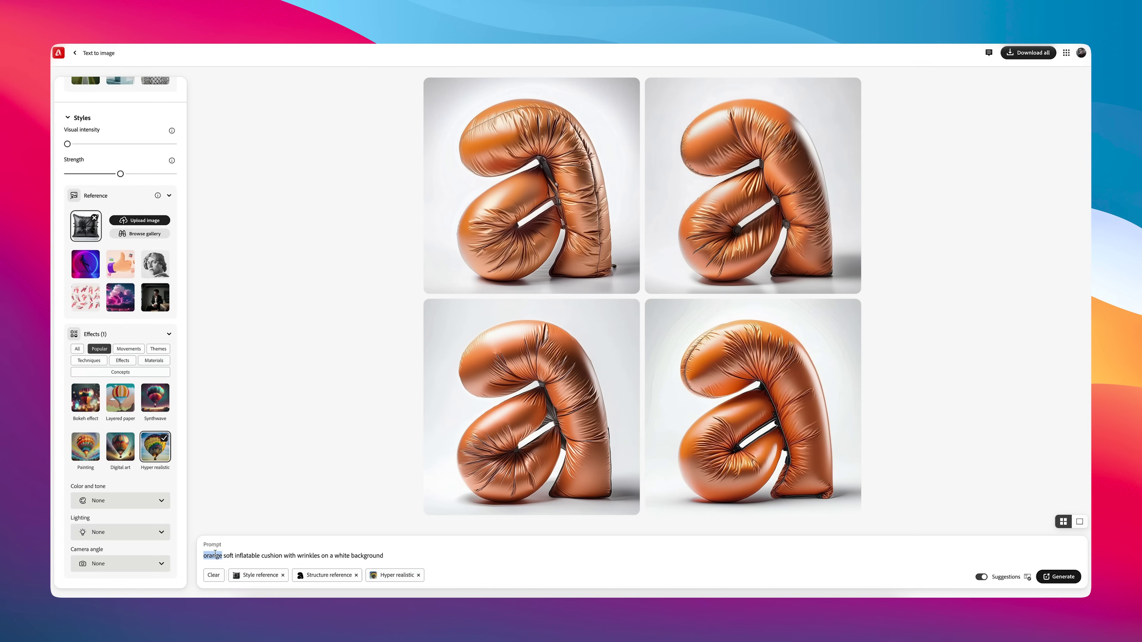
type("black soft inflatable cushion with wrinkles on a white background")
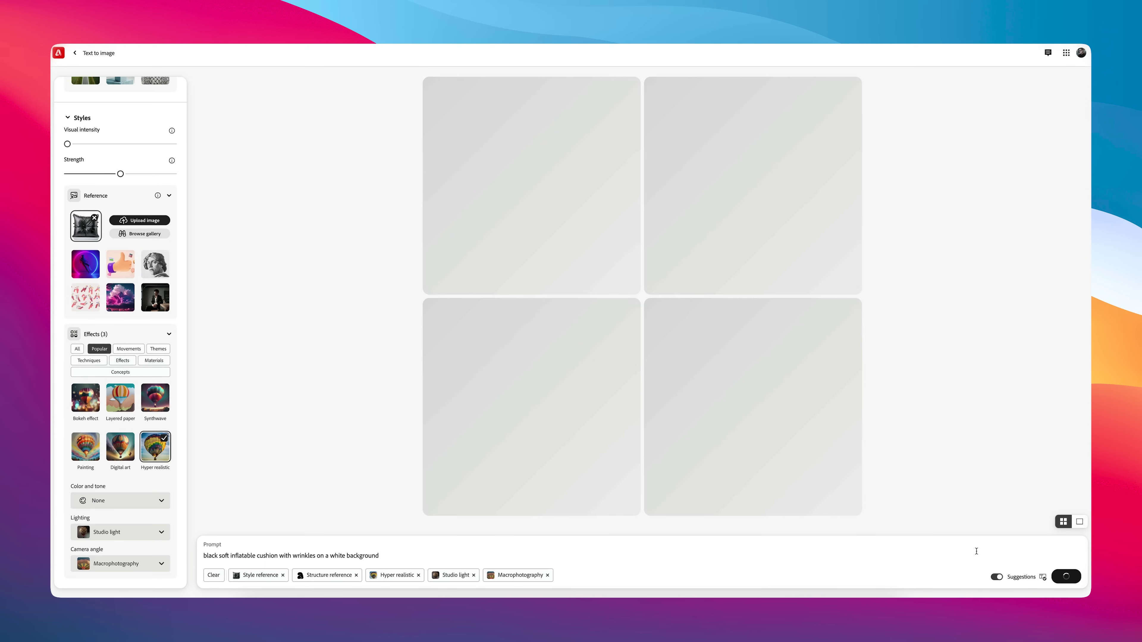
left_click(723, 192)
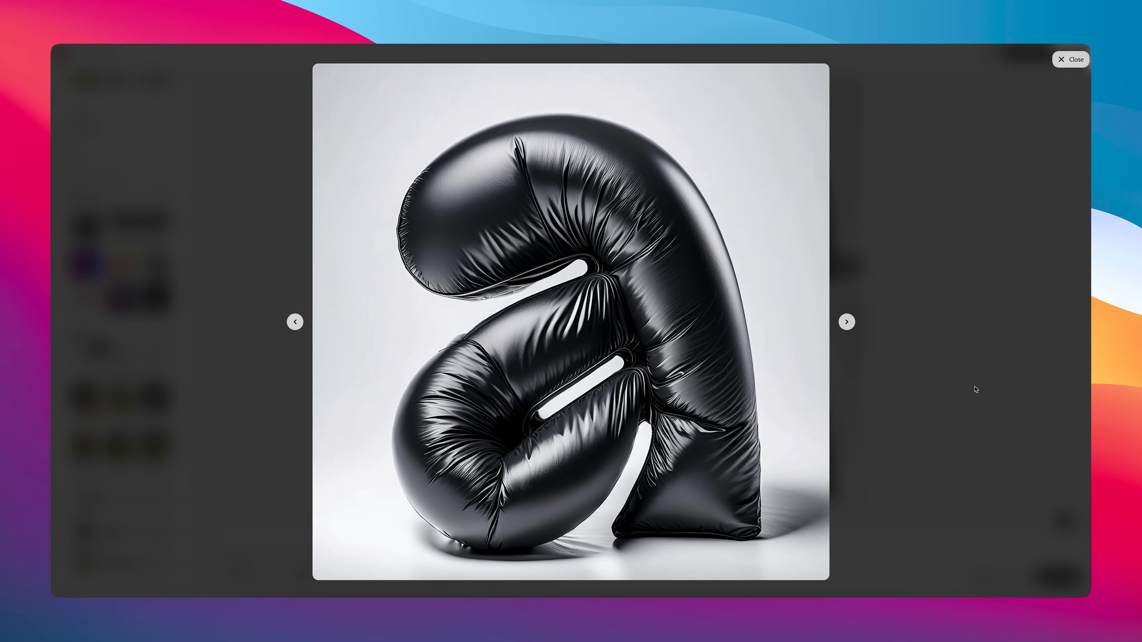
left_click(1071, 59)
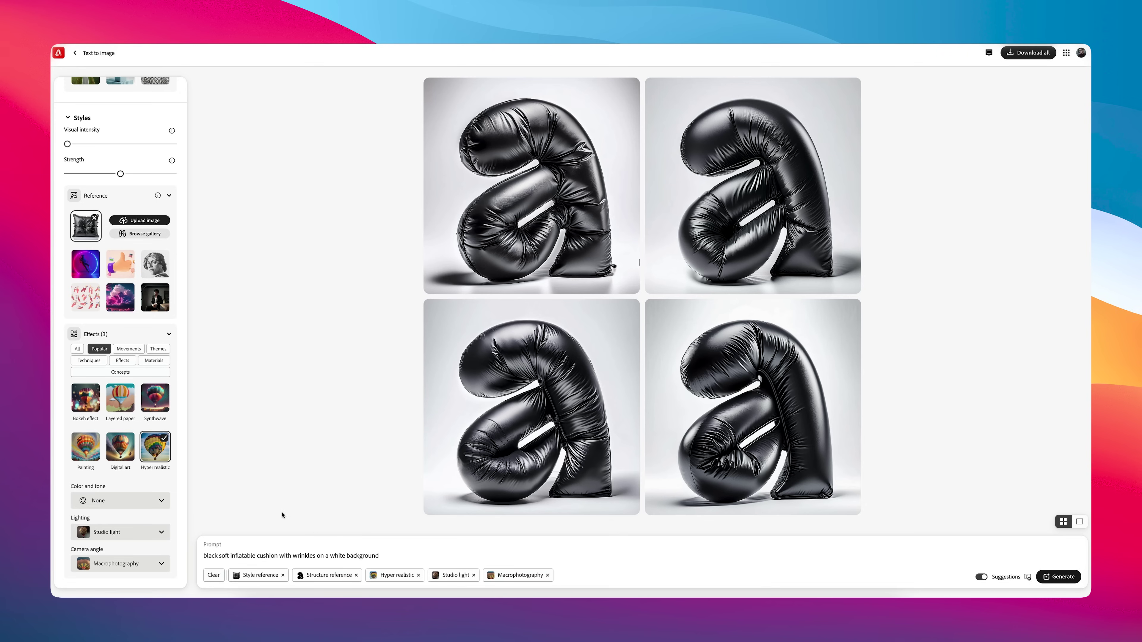
mouse_move(637, 418)
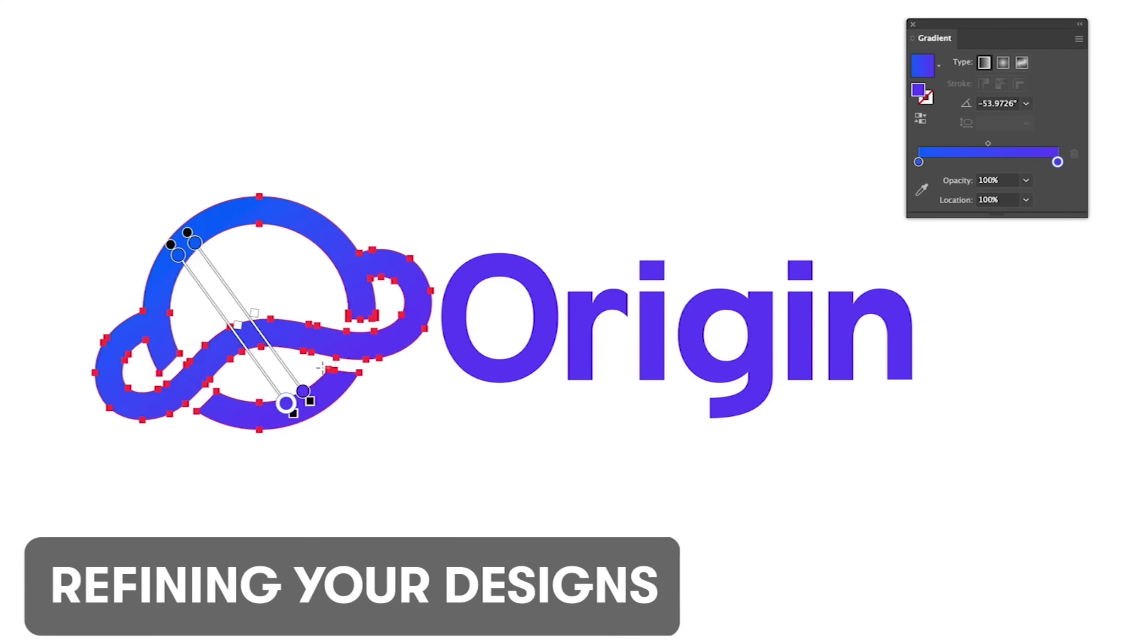
left_click_drag(229, 255, 370, 383)
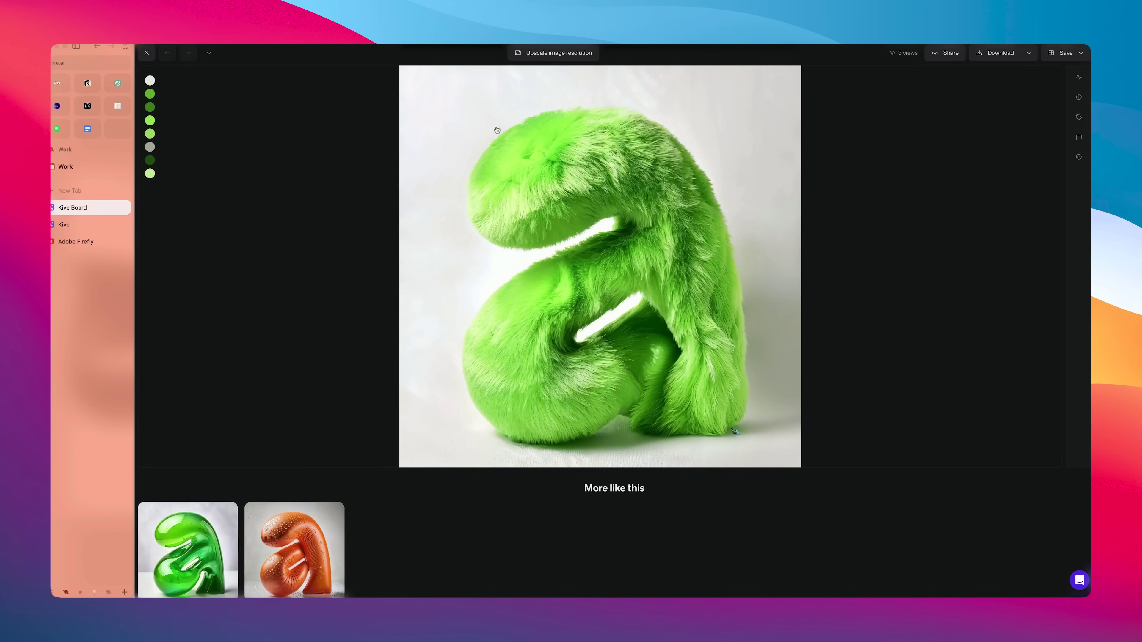
left_click(558, 53)
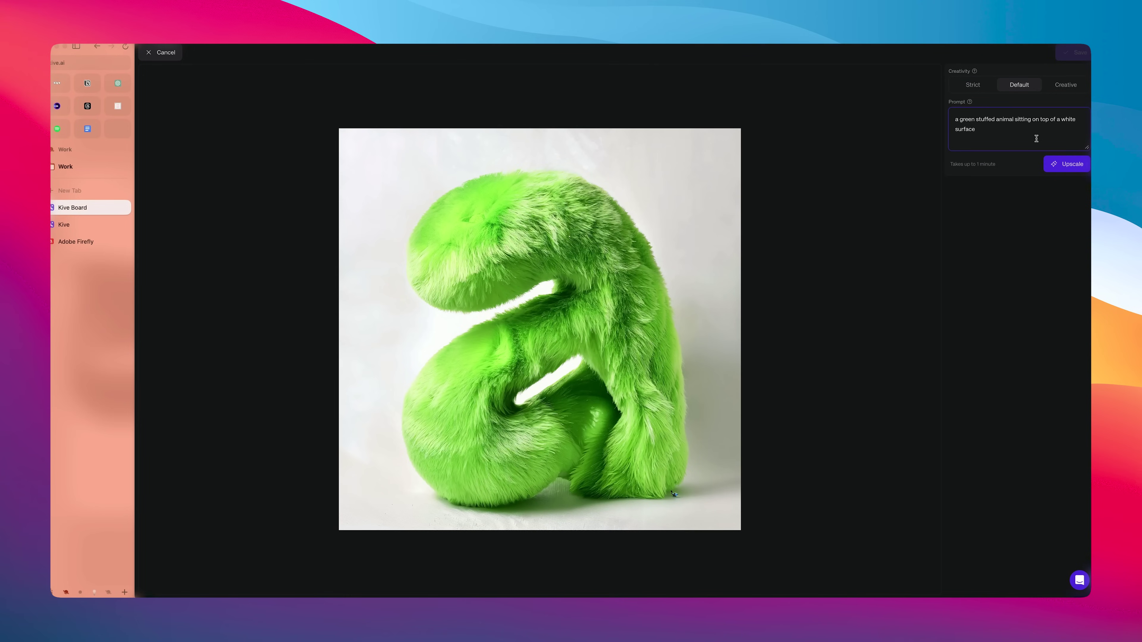
Step: Upscale the green fur 'a' with the default prompt and compare it against the original
left_click_drag(1019, 133, 917, 119)
triple_click(955, 140)
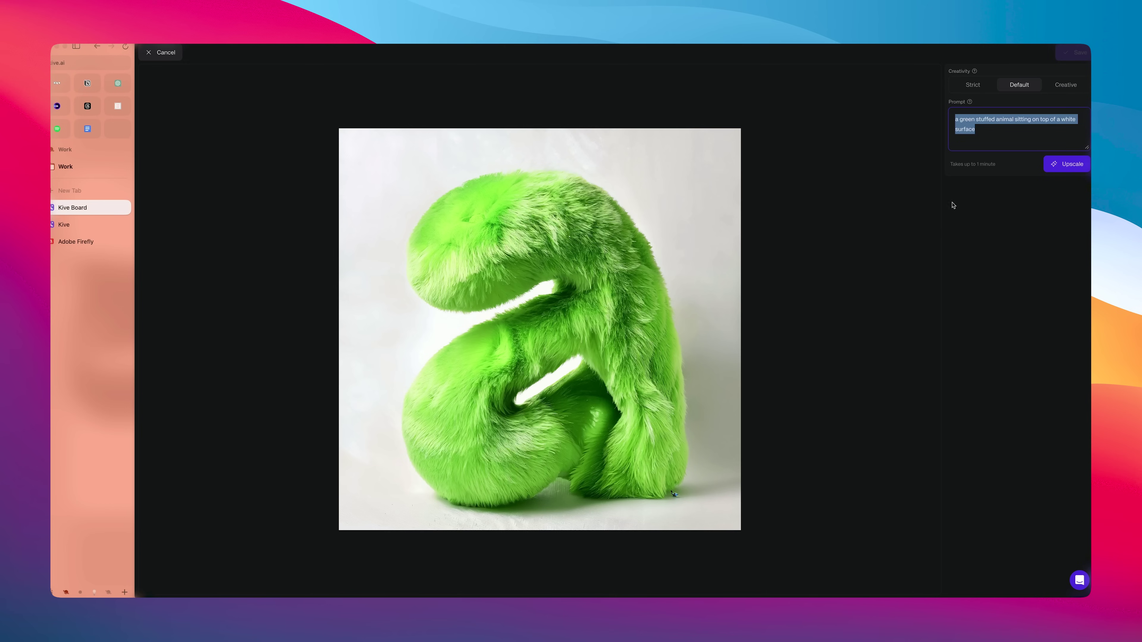
left_click(1057, 169)
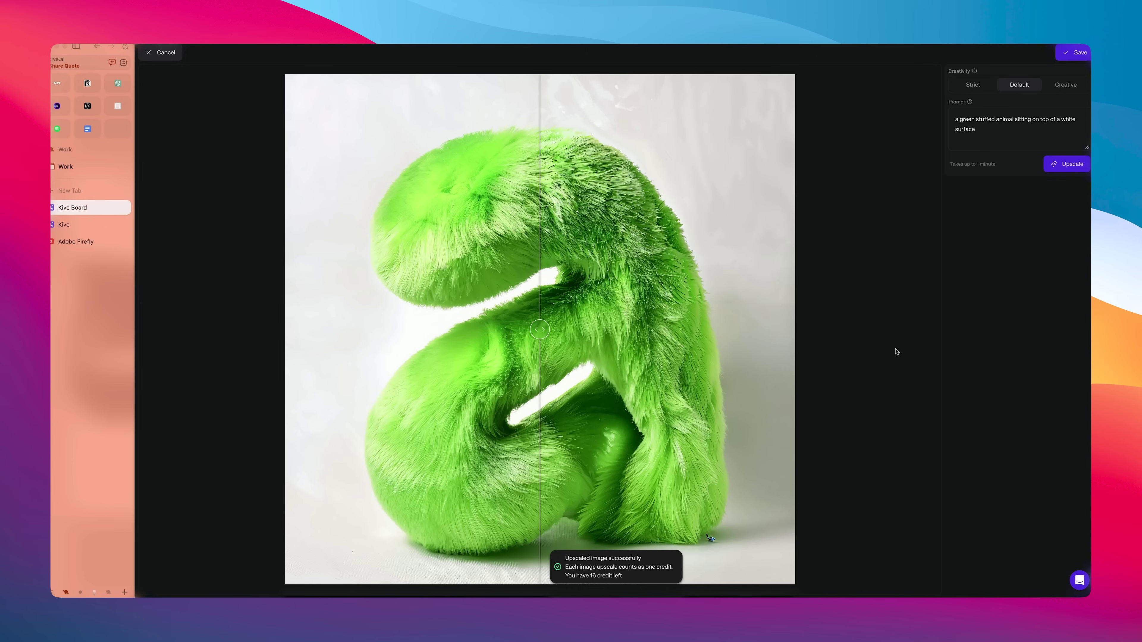
left_click_drag(577, 349, 744, 329)
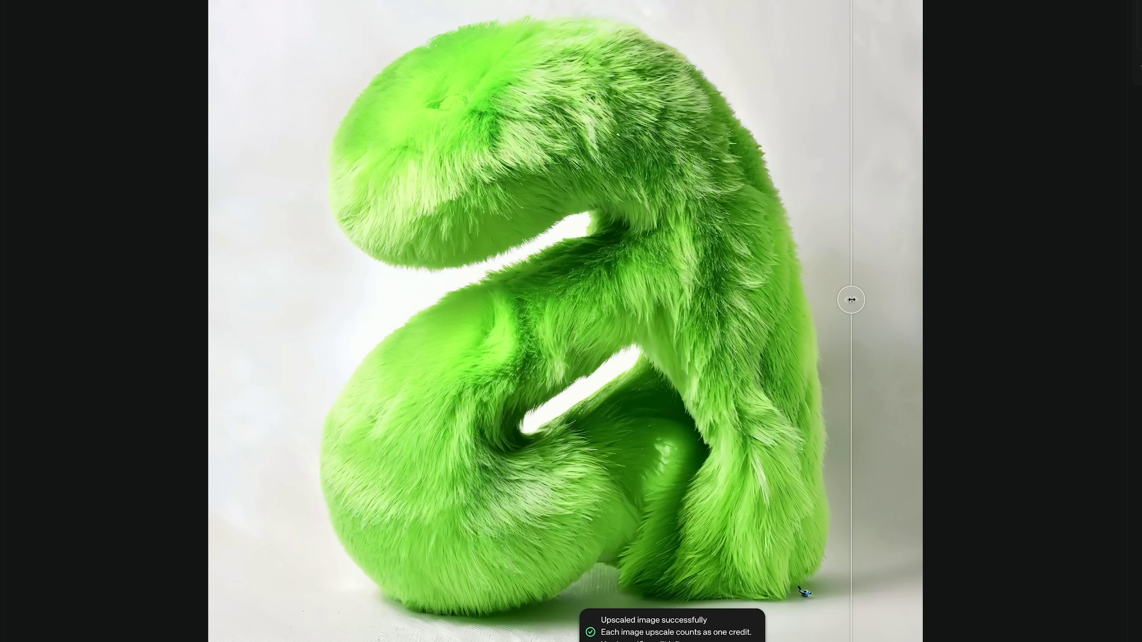
left_click_drag(851, 300, 309, 256)
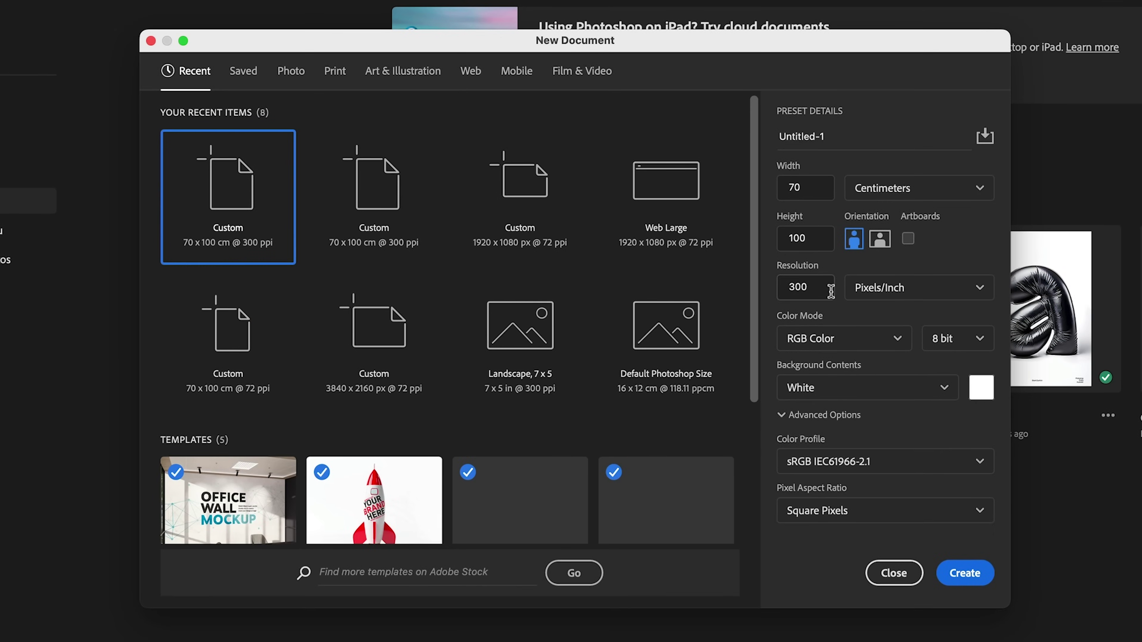
Step: Create the 70 x 100 cm, 300 ppi document and place Up 2 Green.jpg on it
left_click(978, 587)
left_click_drag(446, 416, 520, 229)
Step: Commit the fur image placement and inspect it at actual size
key("Return")
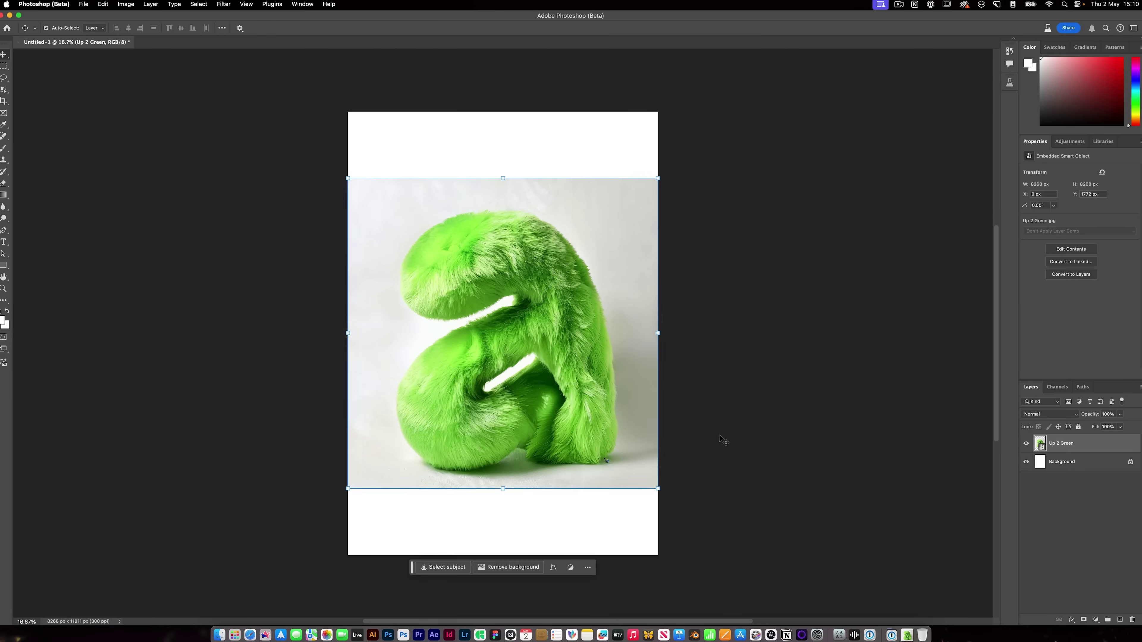
key("super+1")
key("z")
left_click_drag(604, 314, 559, 316)
scroll(548, 265, "right", 10)
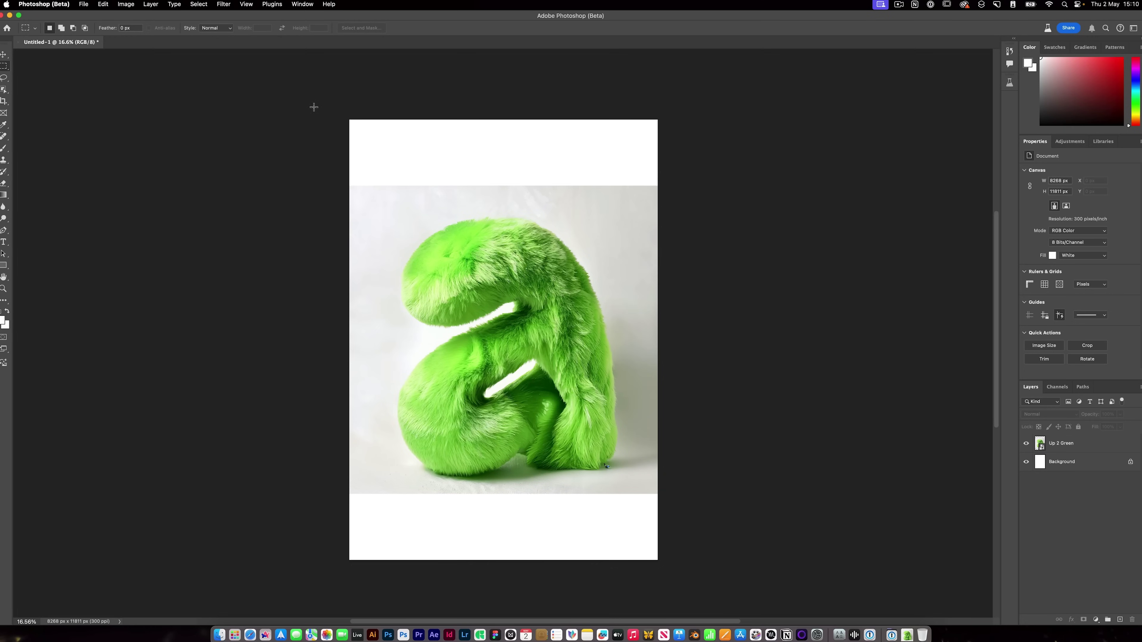
Step: Select the empty top and bottom strips and fill them with a Generative Fill backdrop
left_click_drag(314, 114, 425, 140)
left_click_drag(623, 189, 671, 198)
left_click_drag(350, 487, 490, 525)
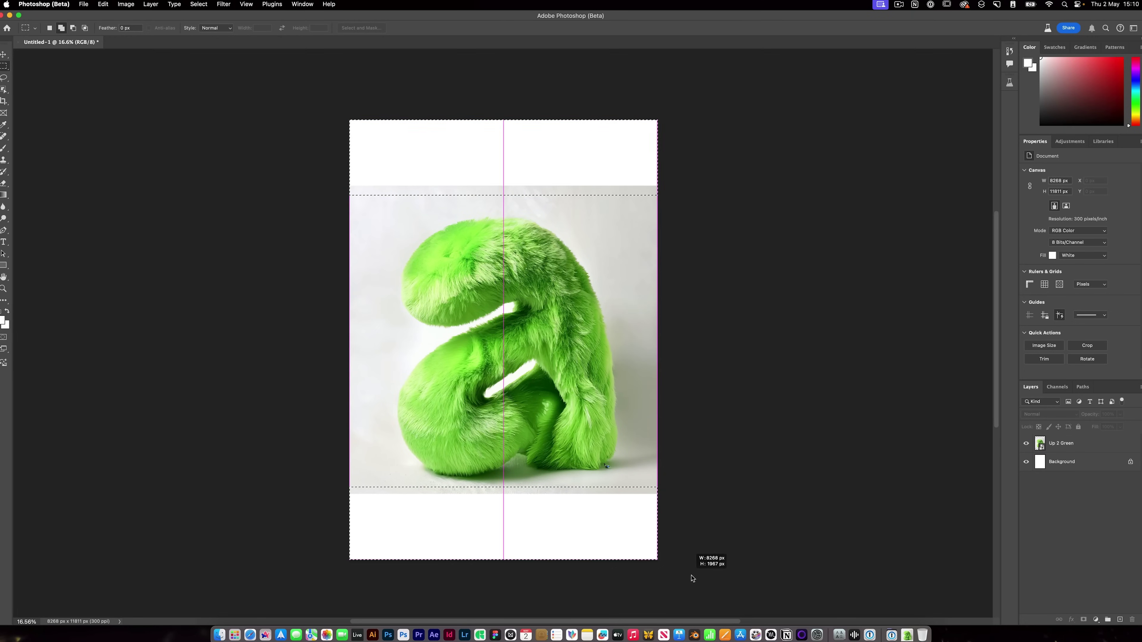
left_click_drag(692, 579, 692, 578)
left_click(598, 574)
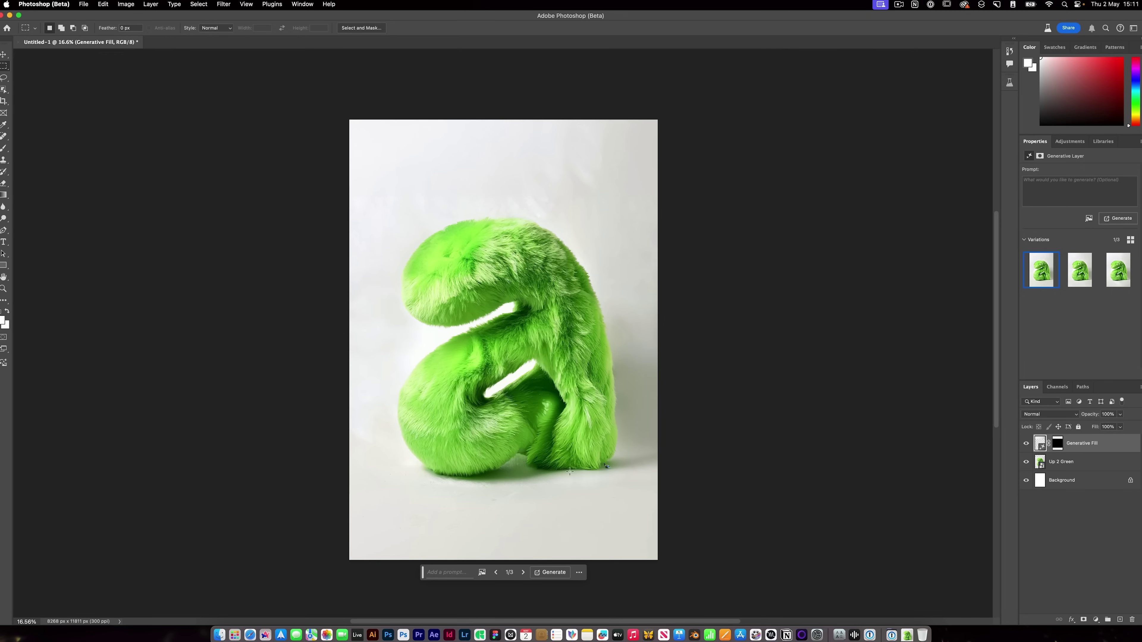
Step: Check the letter's base and shadow, then apply Enhance detail to the chosen variation
key("z")
left_click_drag(526, 508, 581, 286)
key("v")
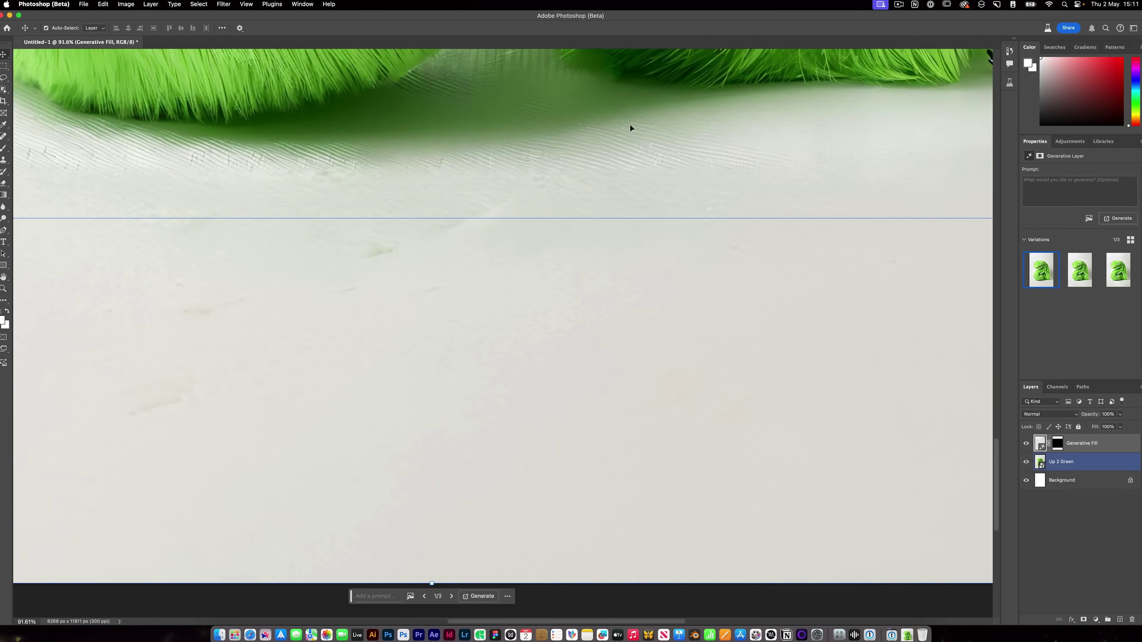
key("z")
left_click_drag(694, 253, 631, 341)
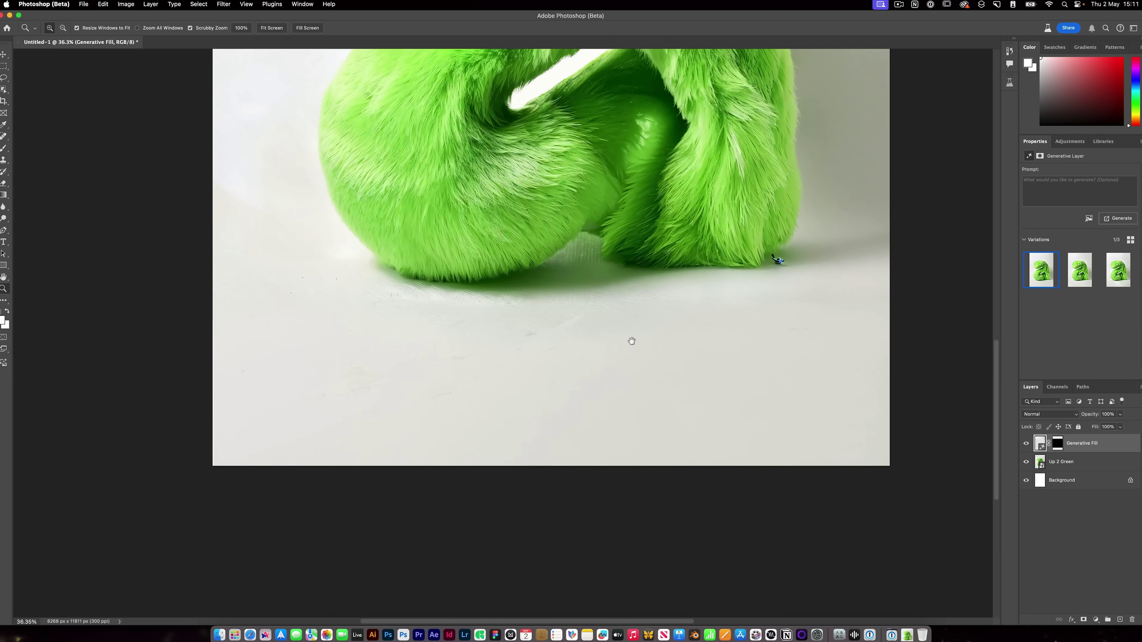
key("v")
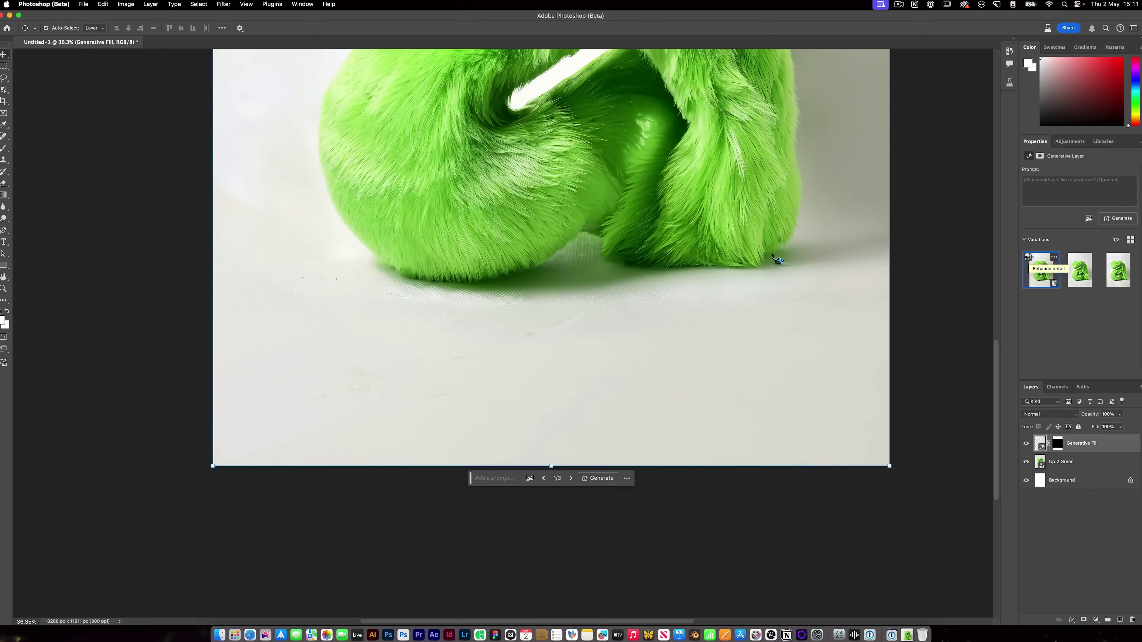
left_click(1029, 257)
key("z")
scroll(562, 290, "down", 3)
scroll(565, 332, "down", 8)
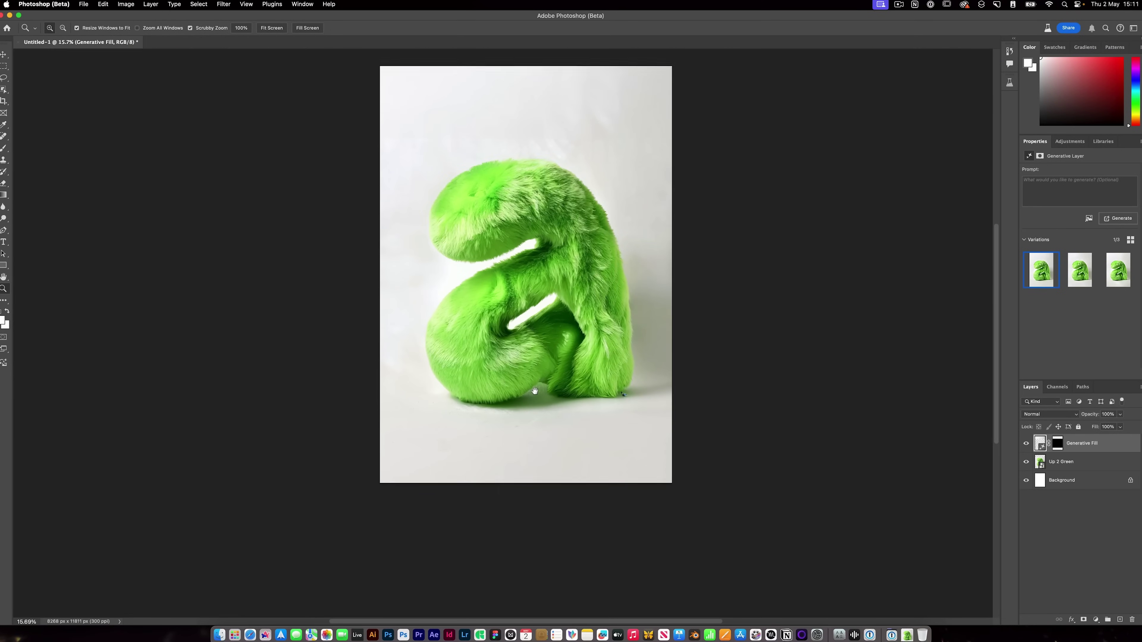
scroll(559, 306, "up", 1)
key("v")
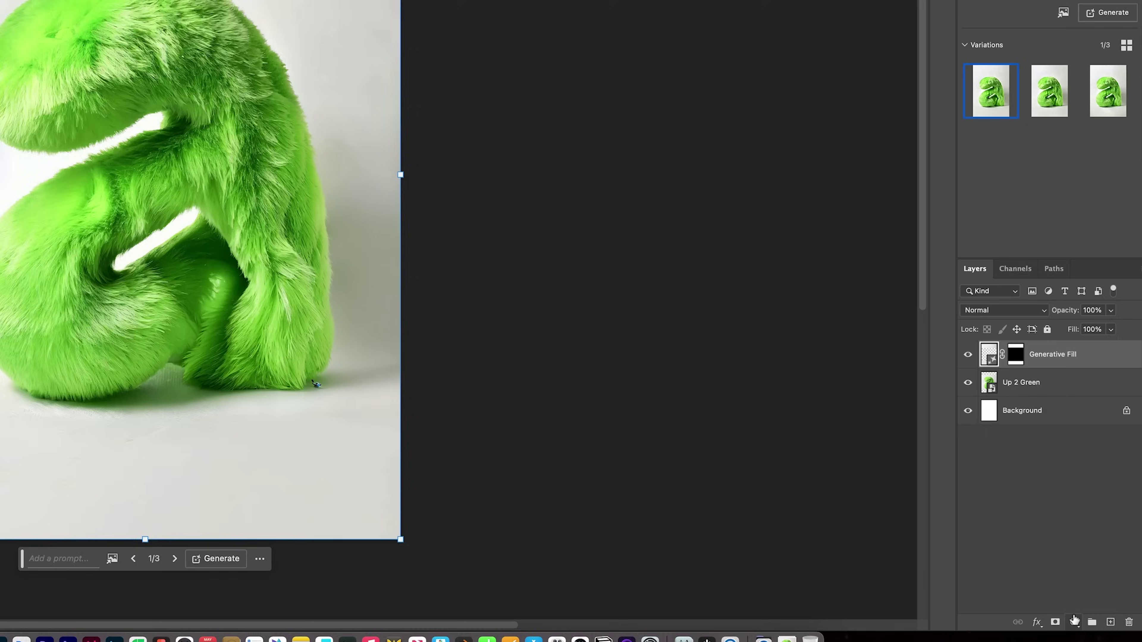
Step: Add a Curves adjustment layer with a midtone point on the tone curve
left_click(1095, 619)
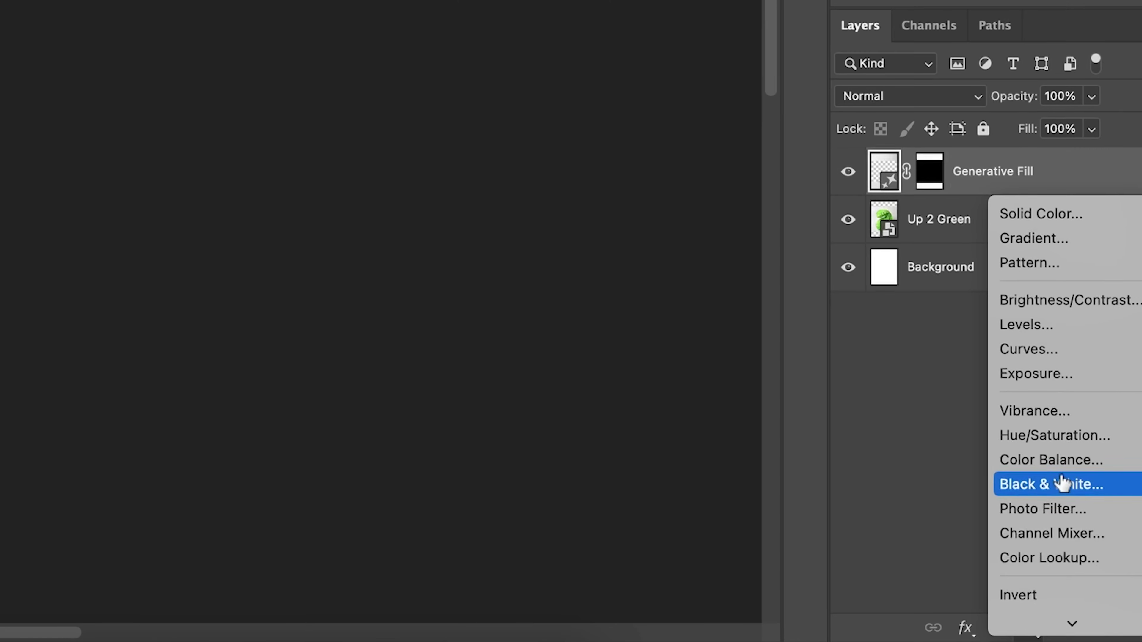
left_click(1018, 349)
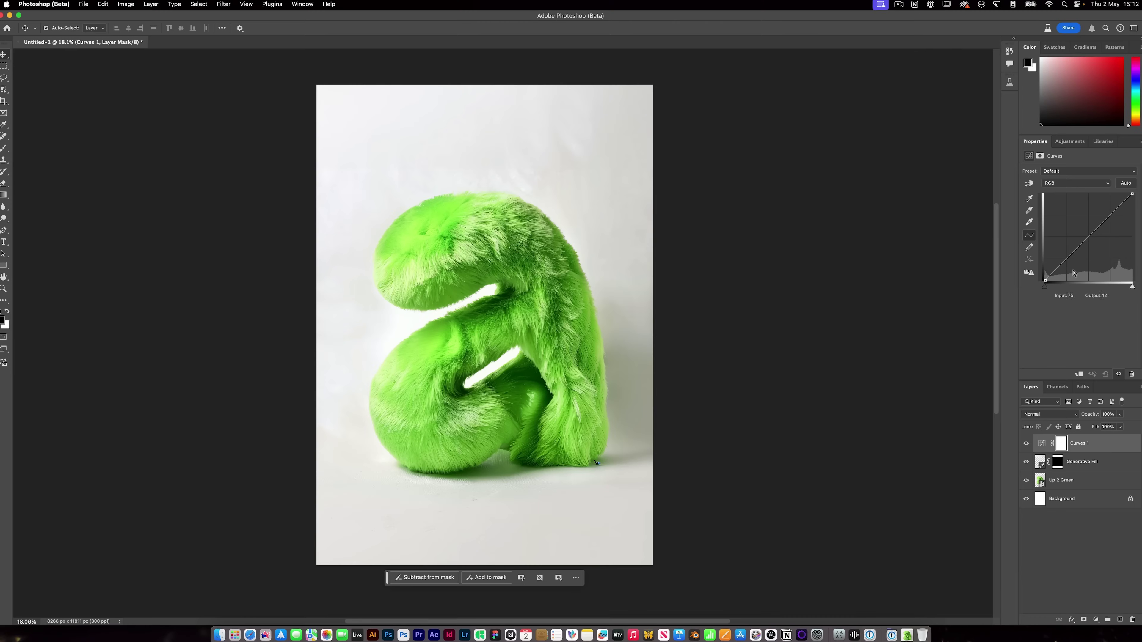
mouse_move(1099, 227)
left_mouse_down()
mouse_move(1097, 213)
mouse_move(1098, 226)
left_mouse_up()
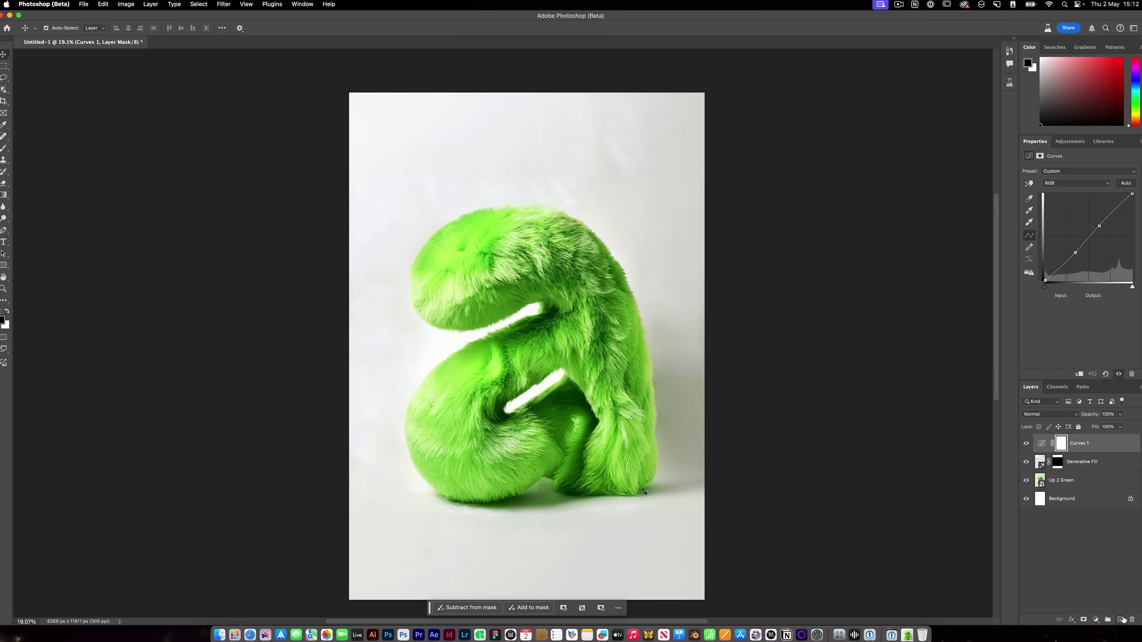
Step: Add two new layers with white gradients fading up from the bottom and down from the top
key("super+shift+alt+n")
key("g")
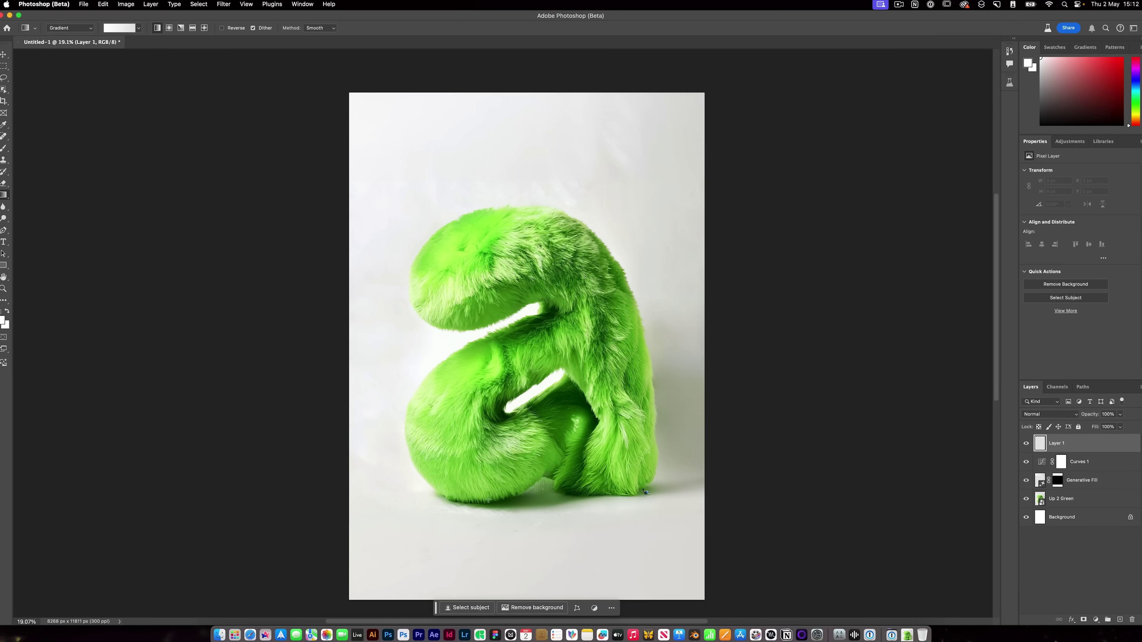
left_click_drag(522, 597, 522, 490)
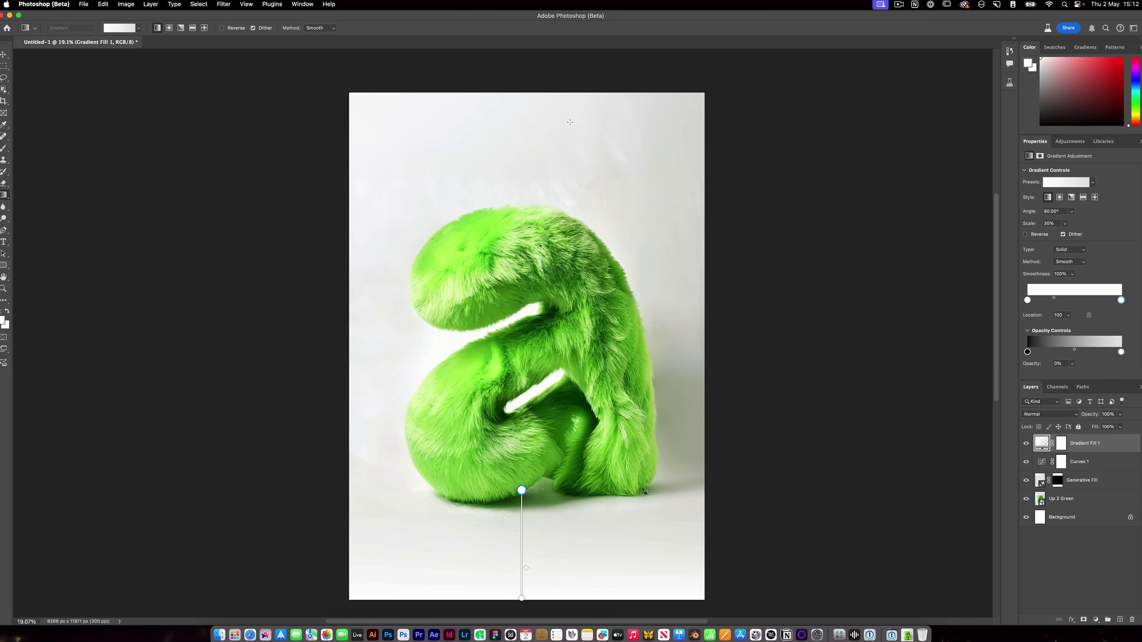
left_click(1121, 620)
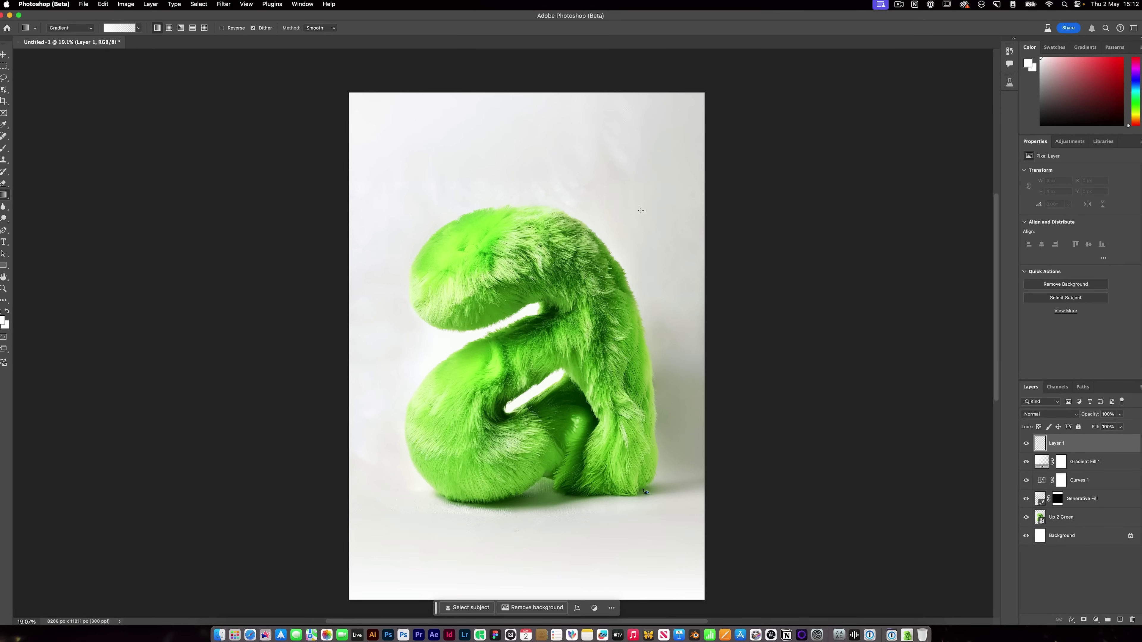
left_click_drag(529, 93, 529, 180)
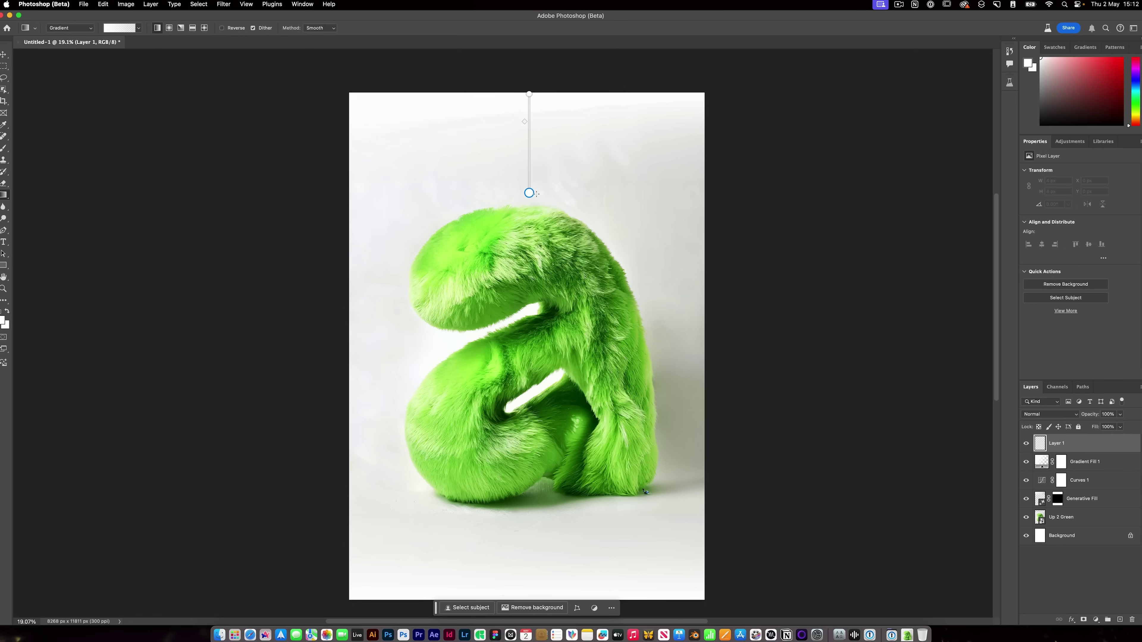
key("v")
Step: Group all the letter's layers into Group 1, lock it, and fit the canvas to screen
left_click(1079, 517, "shift")
key("super+g")
left_click(1079, 427)
left_click(928, 522)
key("z")
left_click_drag(601, 391, 528, 390)
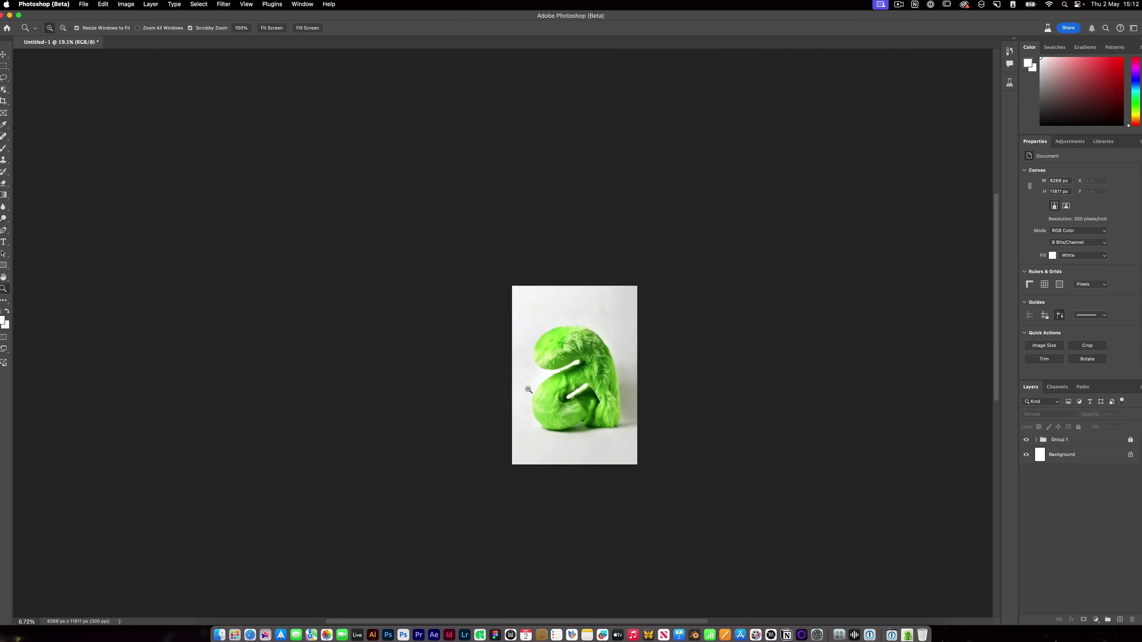
key("super+0")
key("v")
Step: Unlock and expand Group 1, then select the Curves 1 adjustment layer
left_click(1081, 437)
left_click(1078, 427)
left_click(1035, 440)
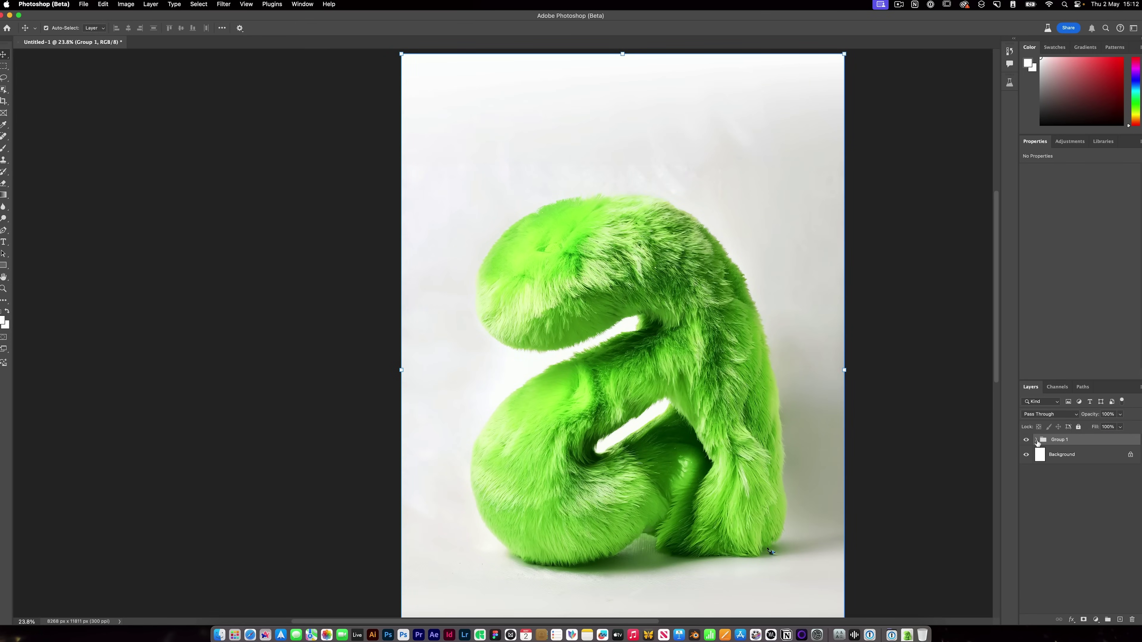
left_click(1097, 486)
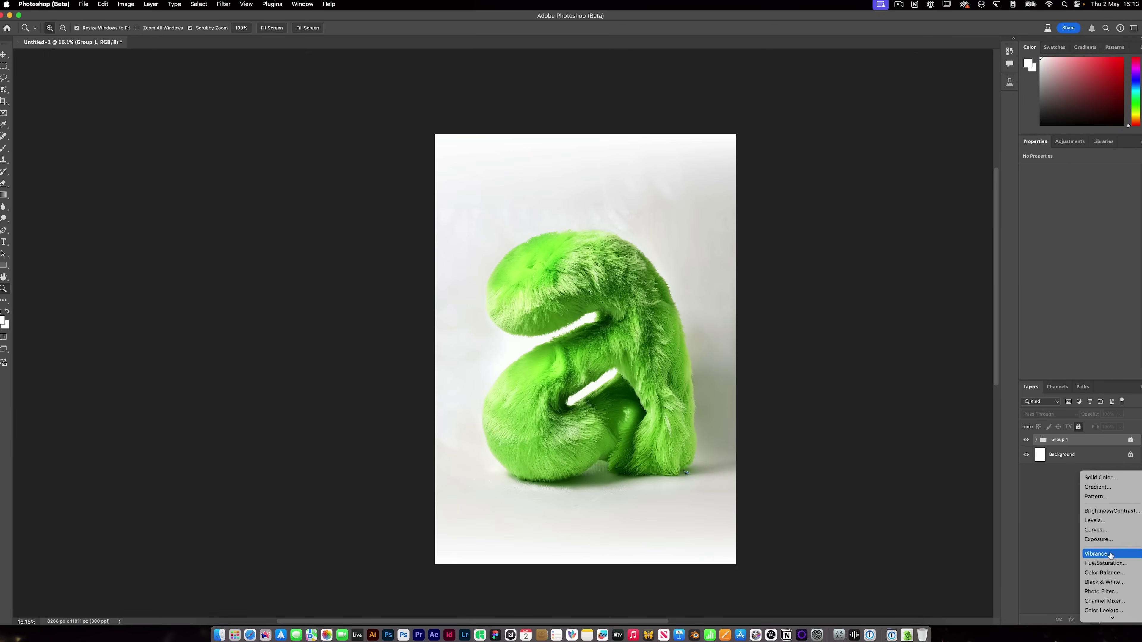
Step: Add a Hue/Saturation layer and slide the Hue to turn the green fur 'a' blue
left_click(1106, 558)
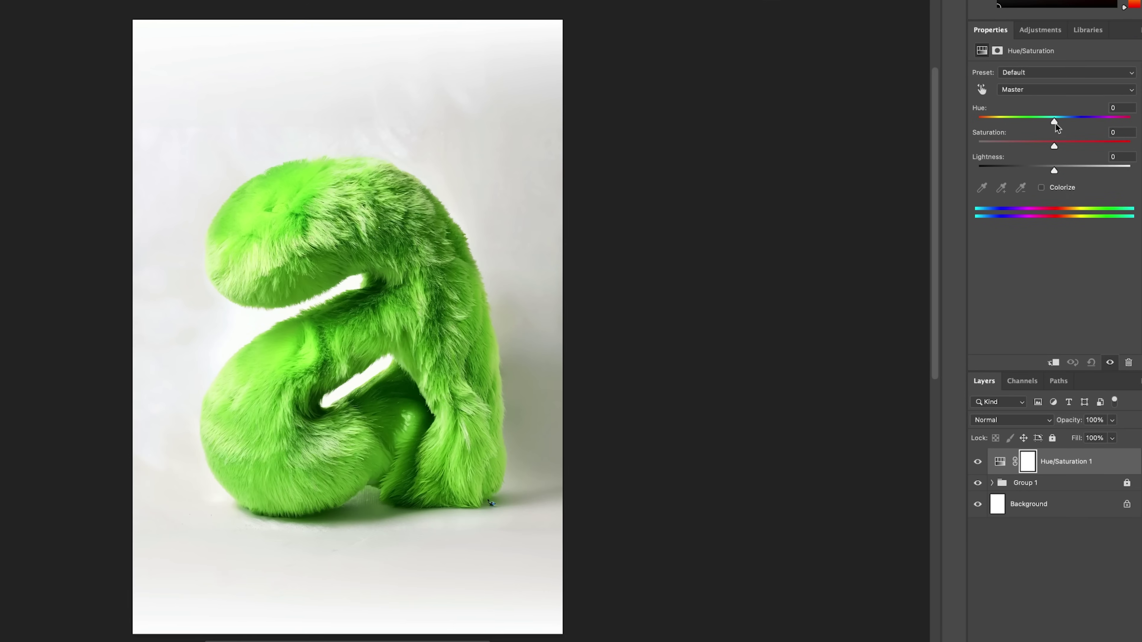
left_click_drag(1055, 124, 1114, 131)
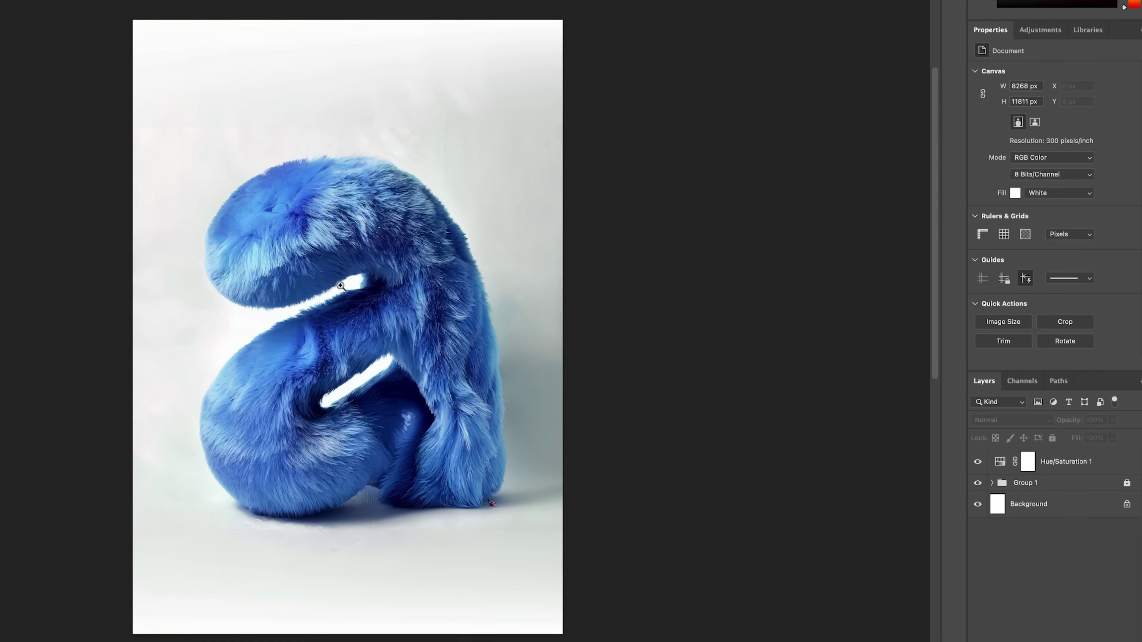
left_click(341, 285)
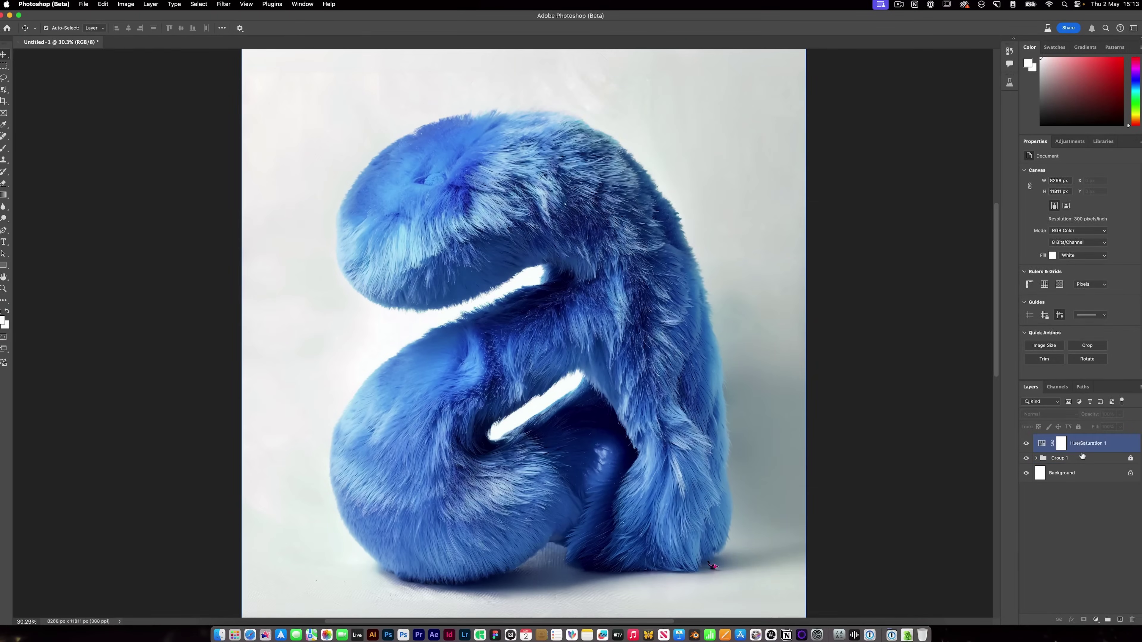
left_click_drag(1112, 203, 1022, 209)
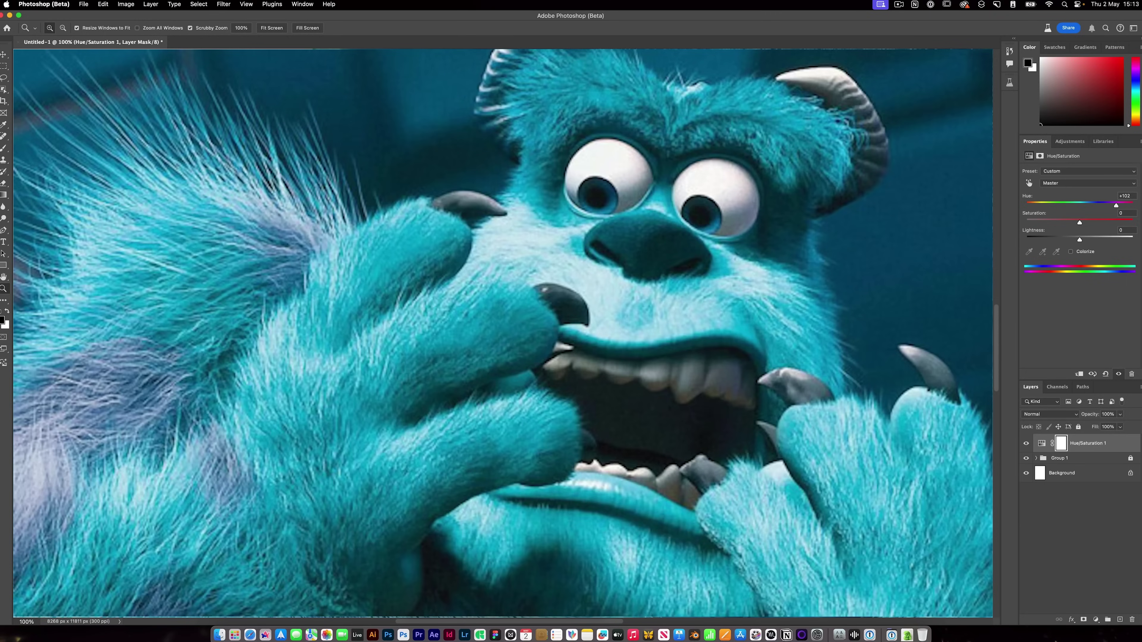
left_click(559, 293, "alt")
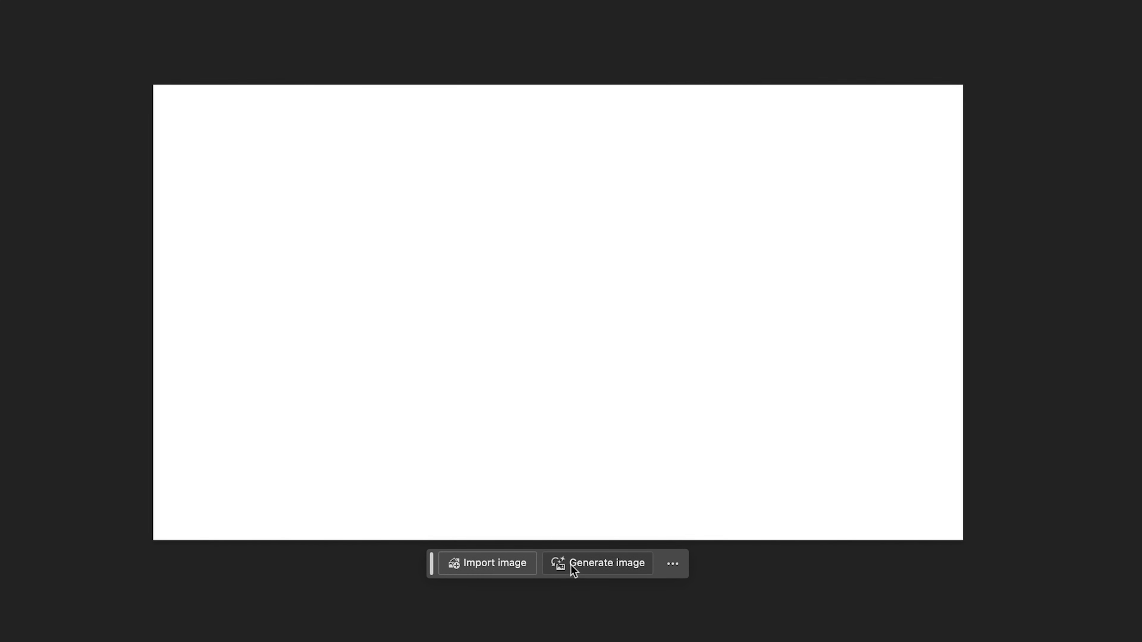
Step: Generate a Photo-style skincare bottle among lemons and seashells with the Hyper realistic effect
left_click(617, 570)
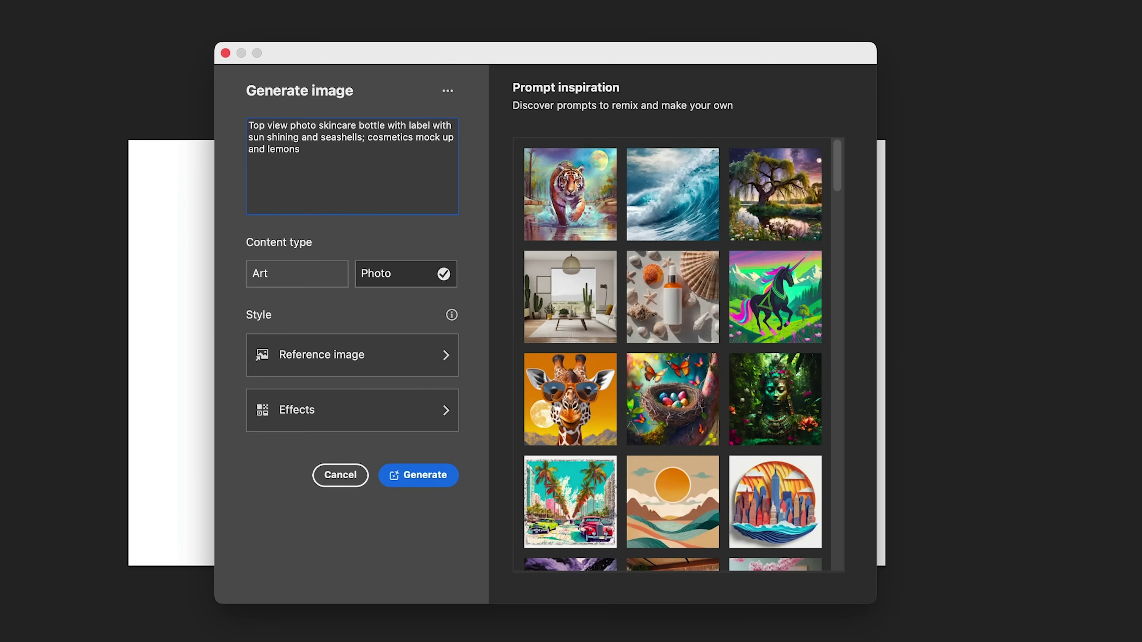
left_click(364, 372)
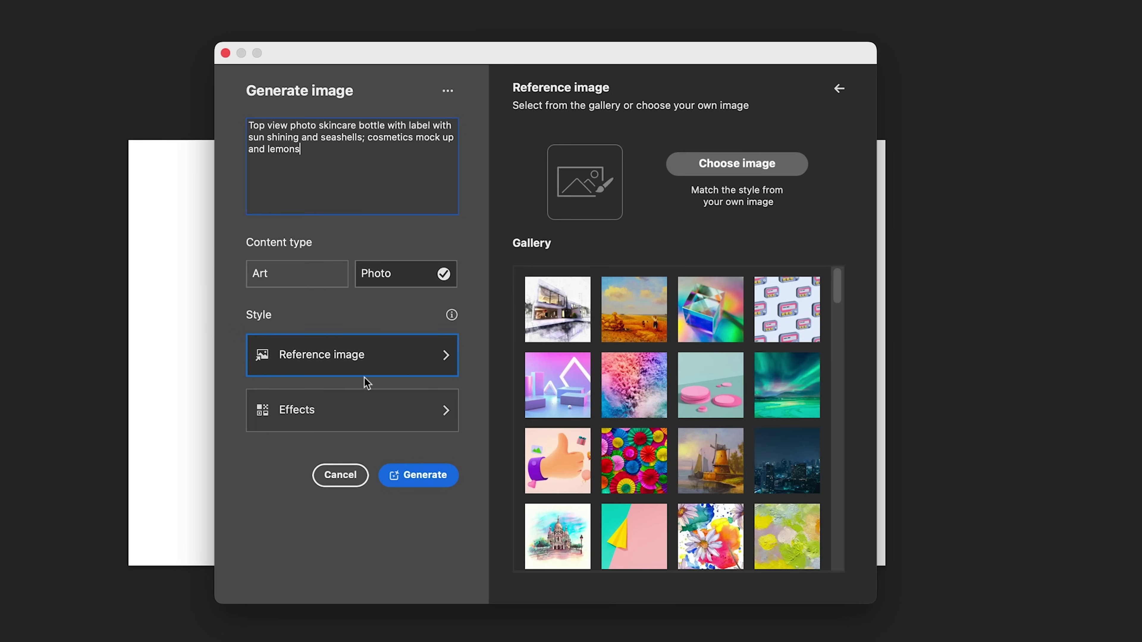
left_click(365, 400)
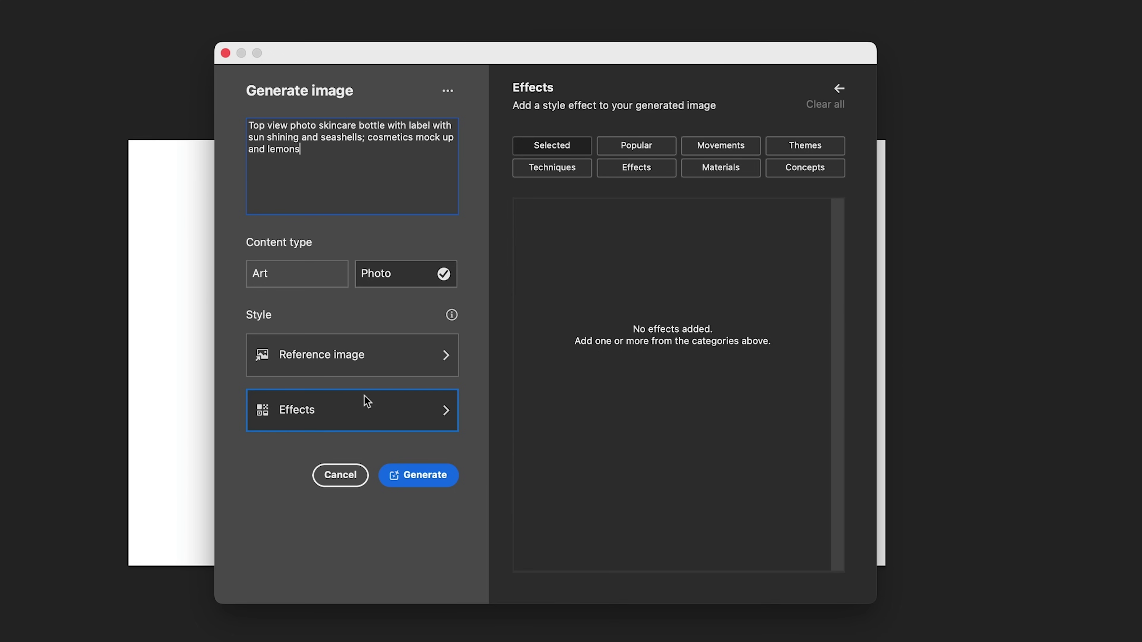
left_click(708, 239)
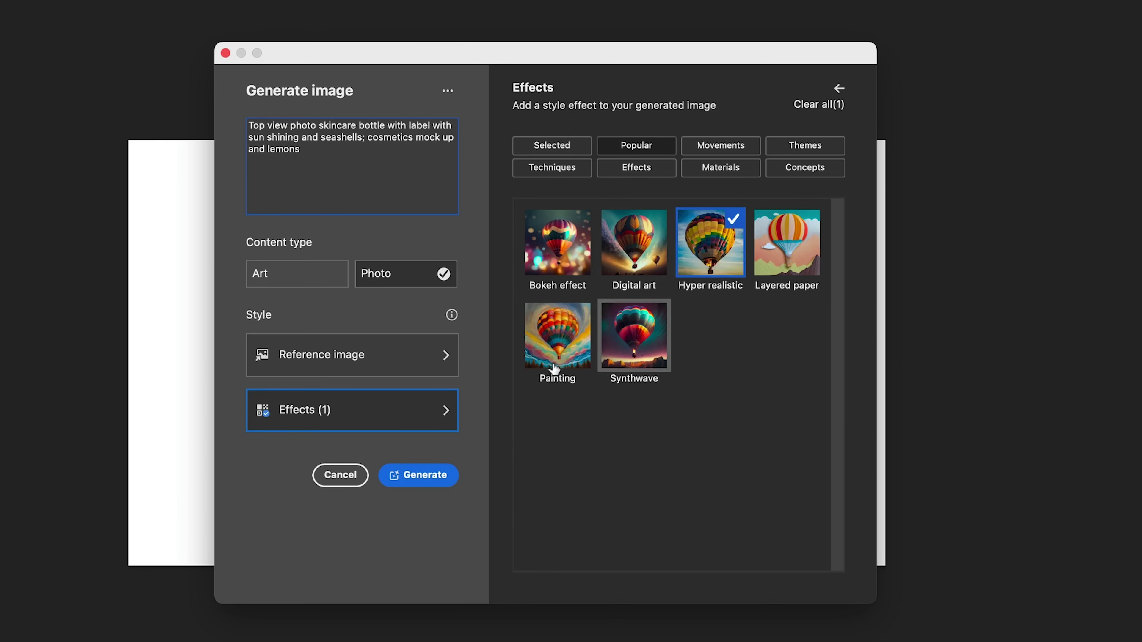
left_click(424, 476)
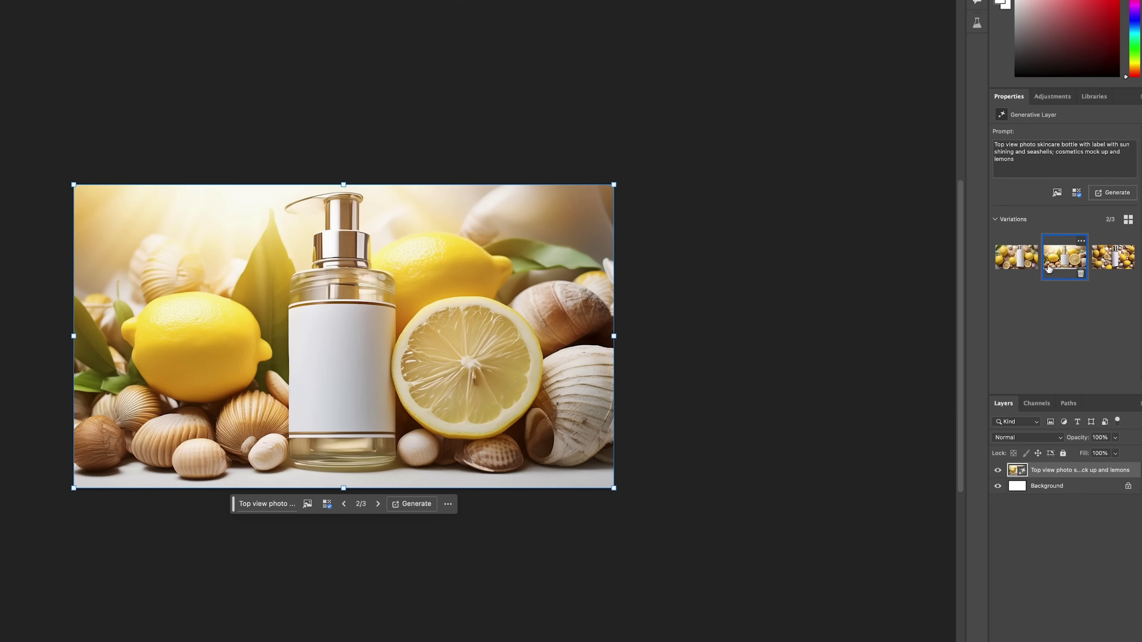
Step: Preview the third variation, zooming in on the central lemon and the bottle's base
left_click(1124, 270)
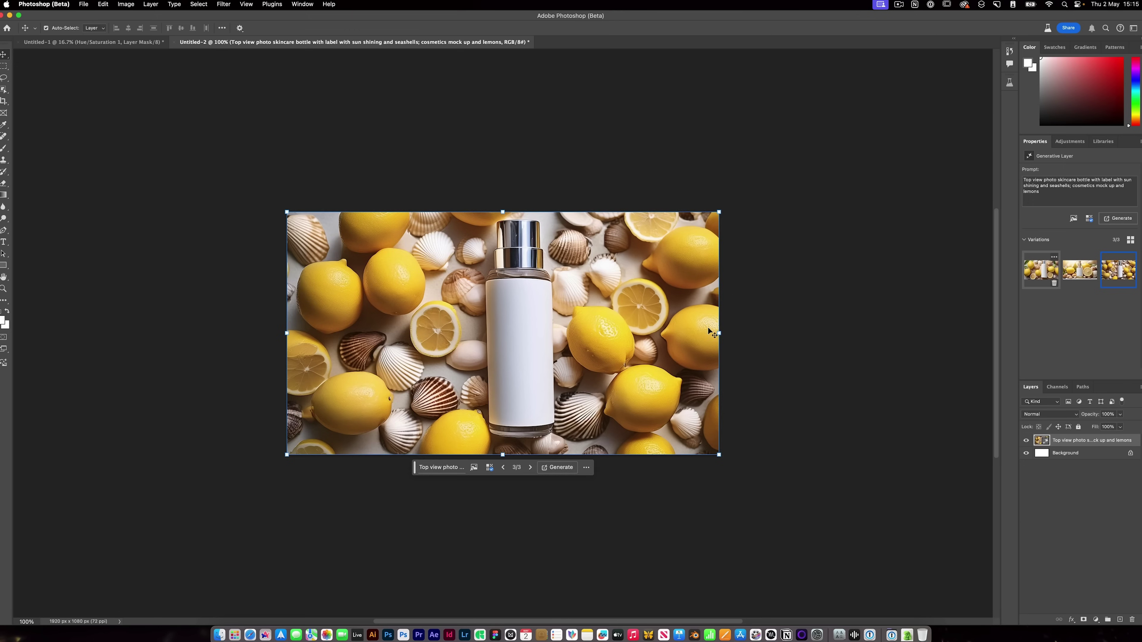
left_click_drag(469, 348, 527, 334)
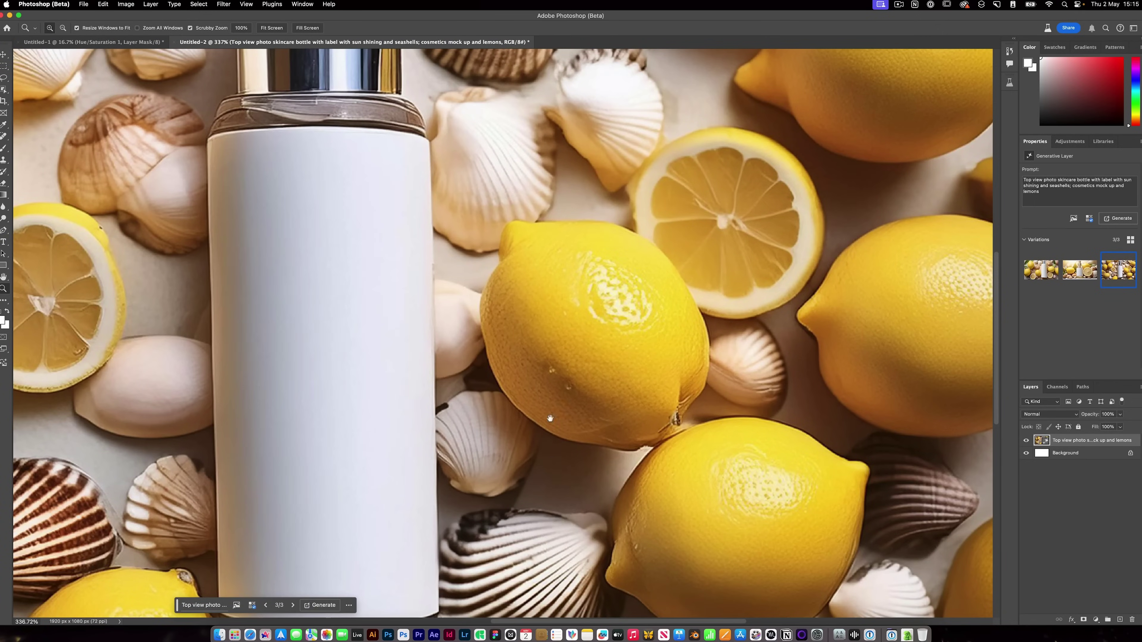
left_click_drag(550, 418, 505, 254)
left_click_drag(632, 303, 575, 408)
left_click_drag(573, 320, 531, 320)
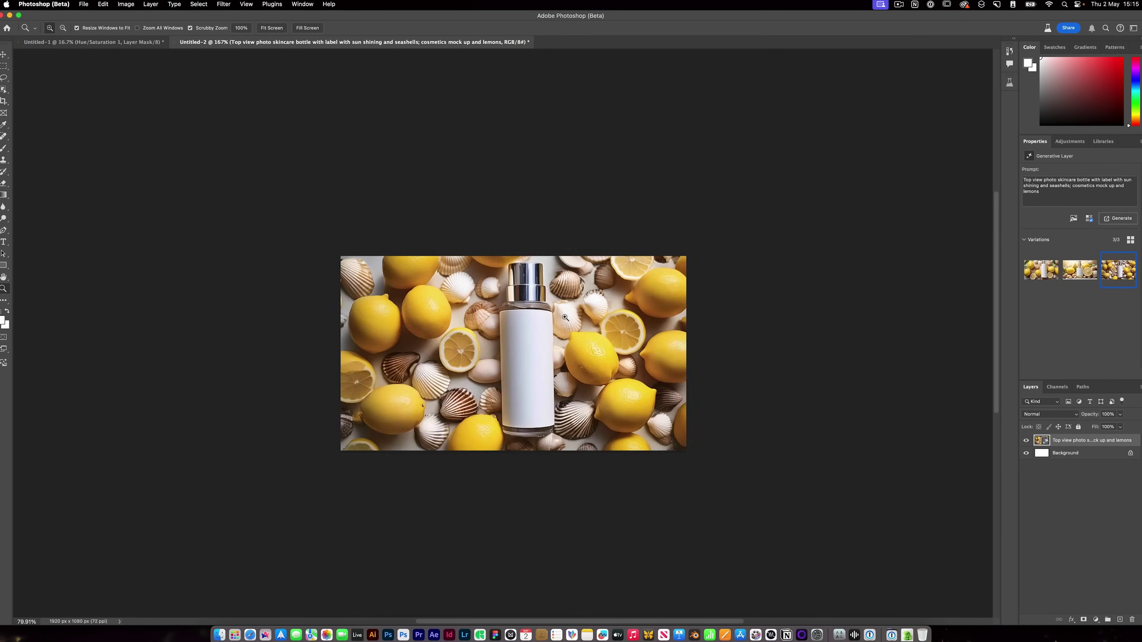
key("v")
Step: Compare the second variation, then settle on the first, top-view bottle surrounded by lemons
left_click(1084, 278)
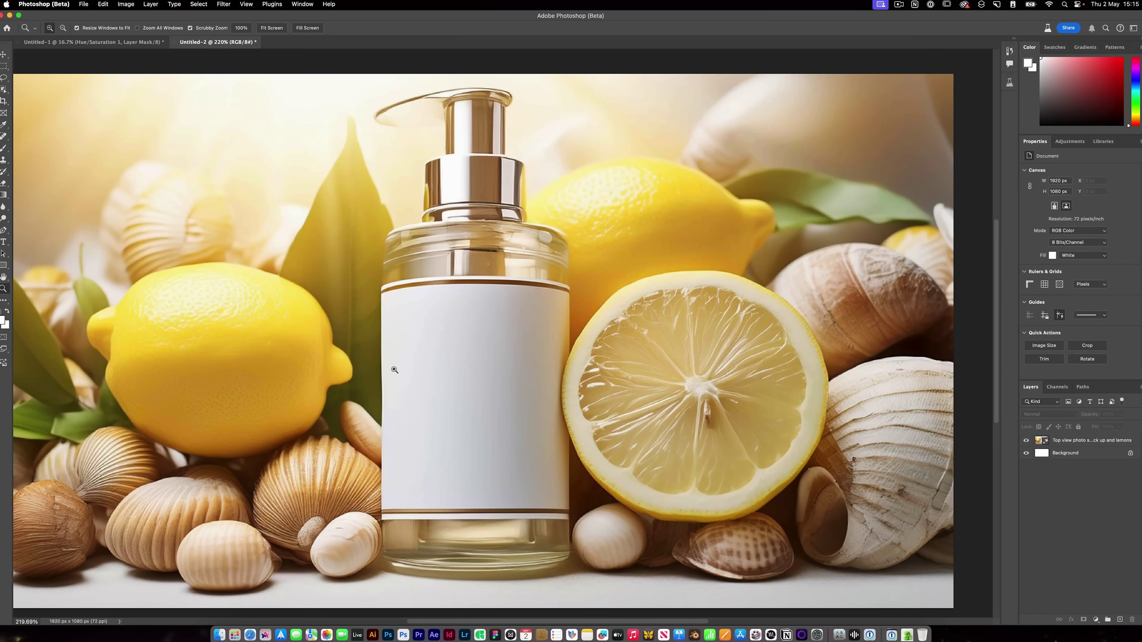
left_click_drag(478, 311, 471, 316)
left_click(1090, 437)
left_click(1041, 270)
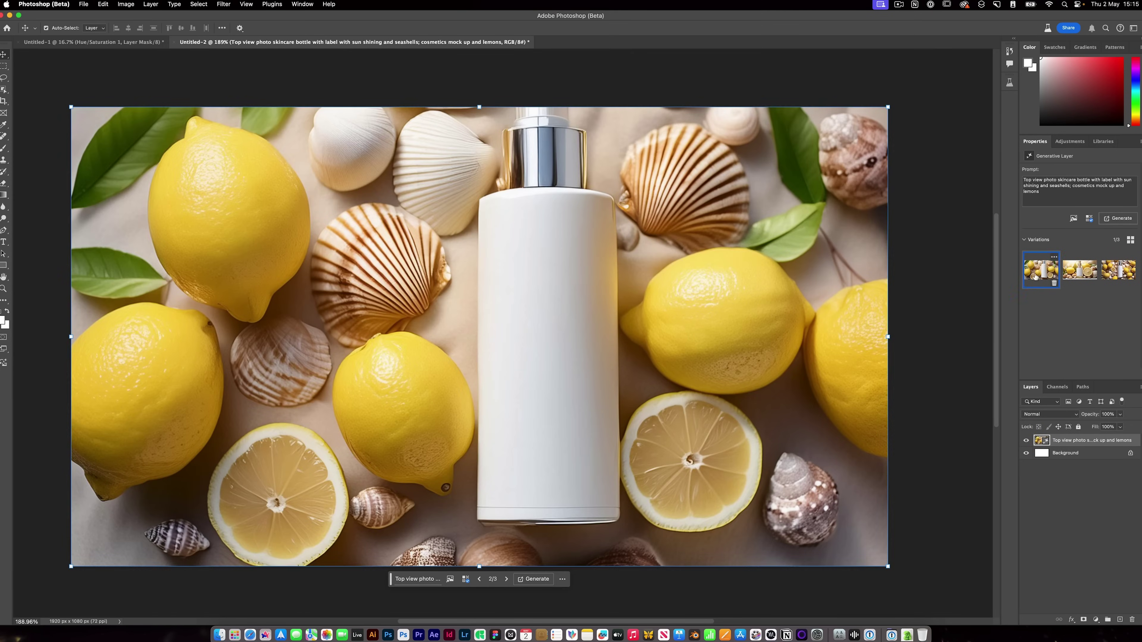
key("z")
left_click_drag(590, 350, 572, 363)
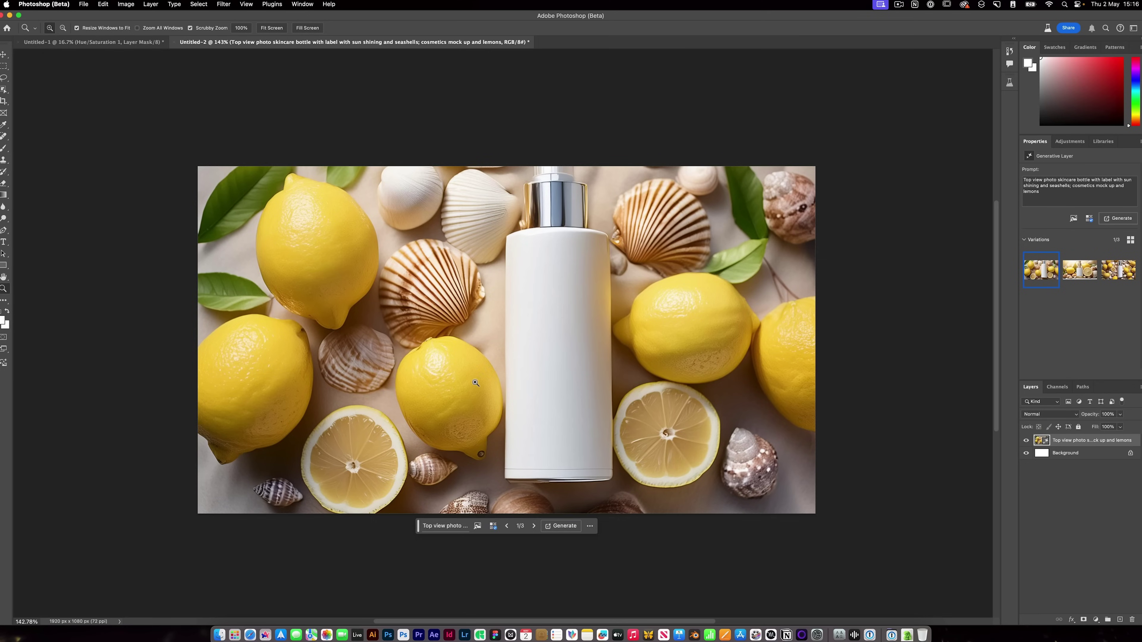
left_click_drag(475, 385, 513, 386)
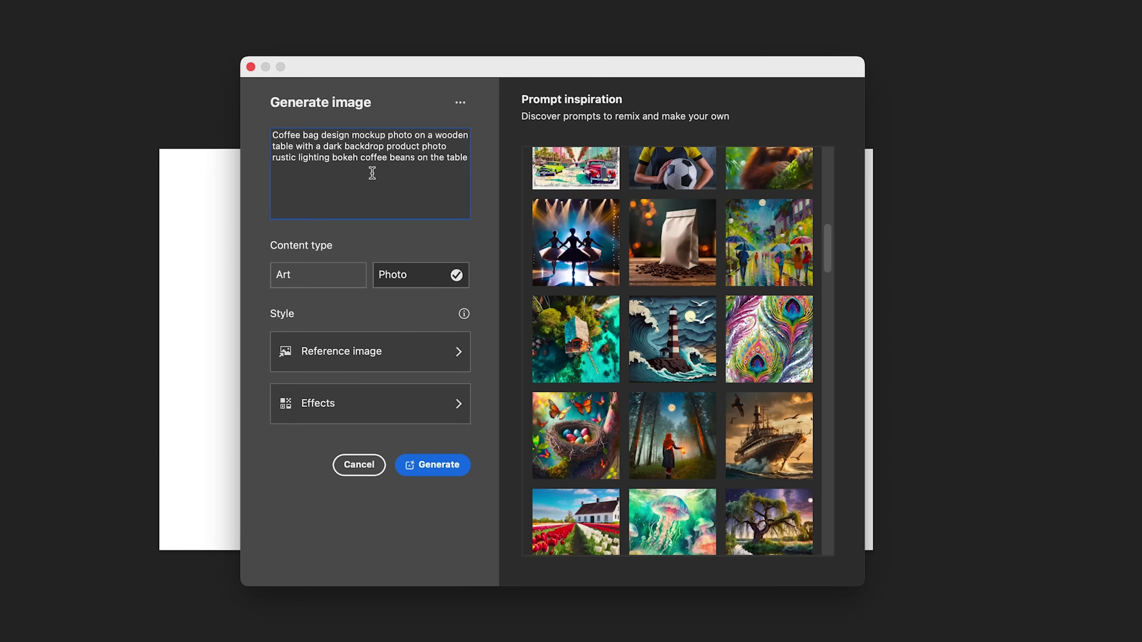
Step: Rewrite the prompt from coffee bag to business card, replacing coffee beans with lemons
triple_click(405, 218)
left_click(327, 146)
type("ard")
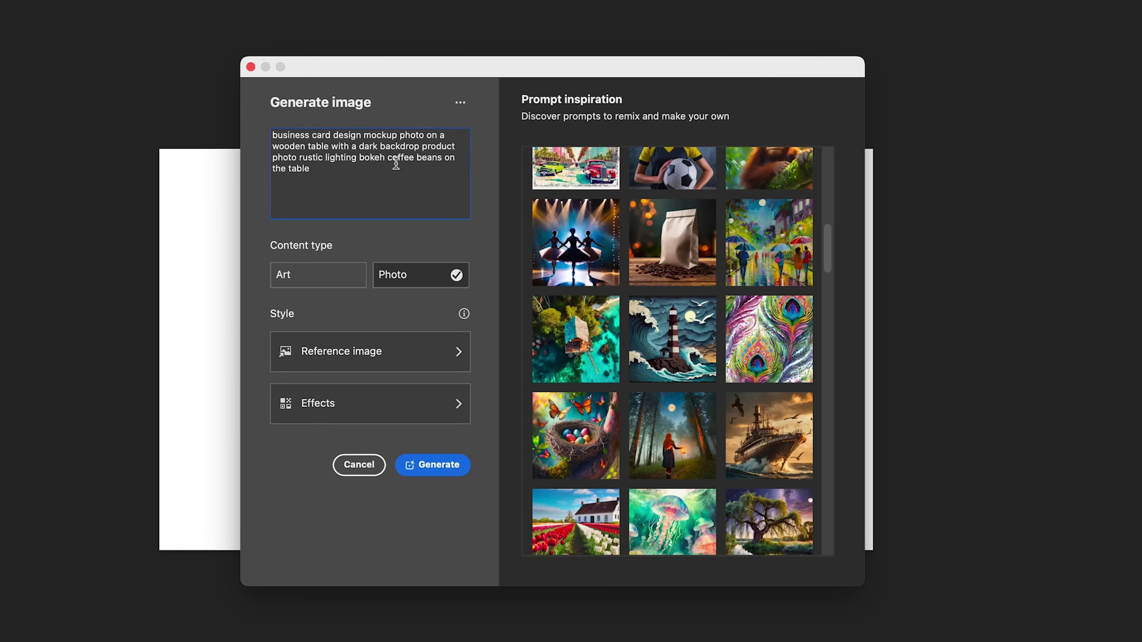
triple_click(421, 157)
left_click_drag(358, 158, 409, 158)
type(", lemons")
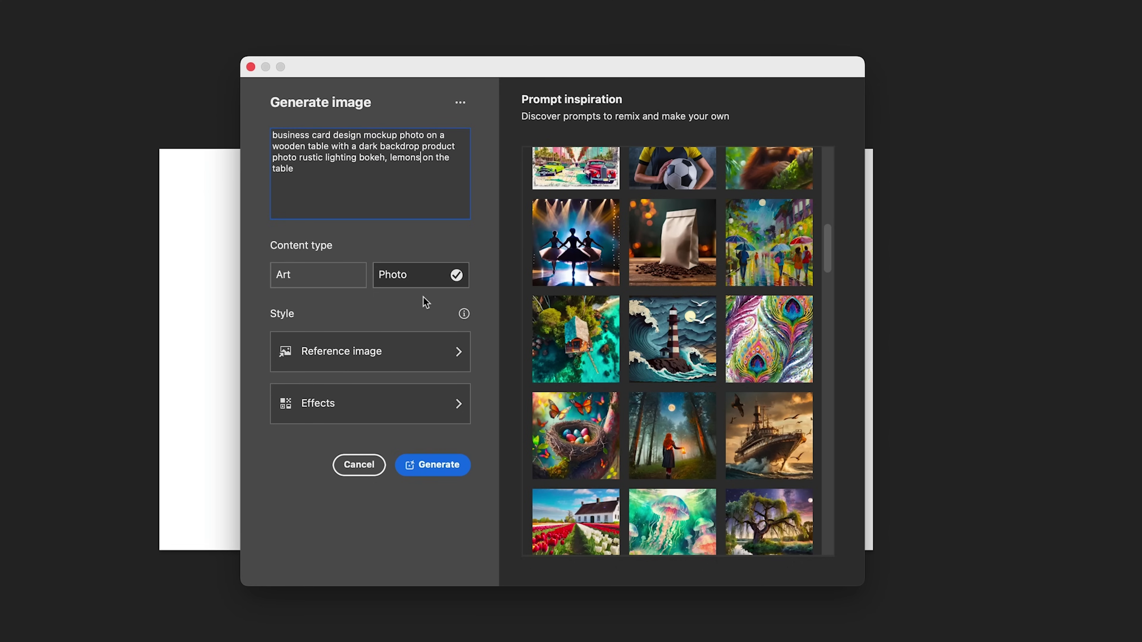
Step: Generate the business card mockup with the Hyper realistic effect and view another variation
left_click(423, 419)
left_click(703, 252)
left_click(426, 470)
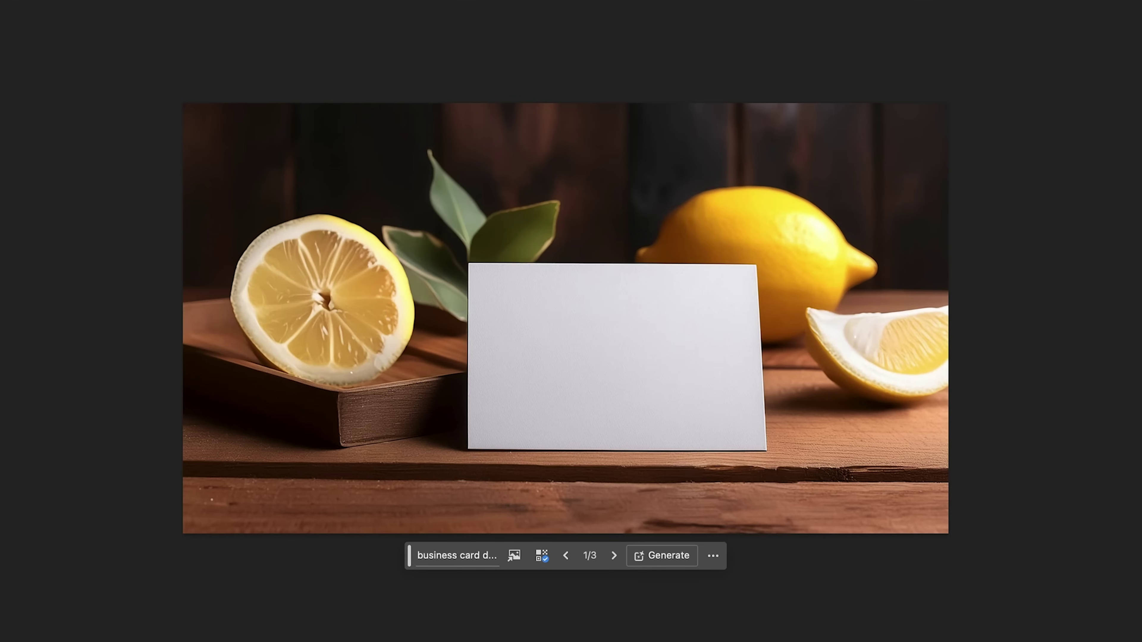
left_click(614, 555)
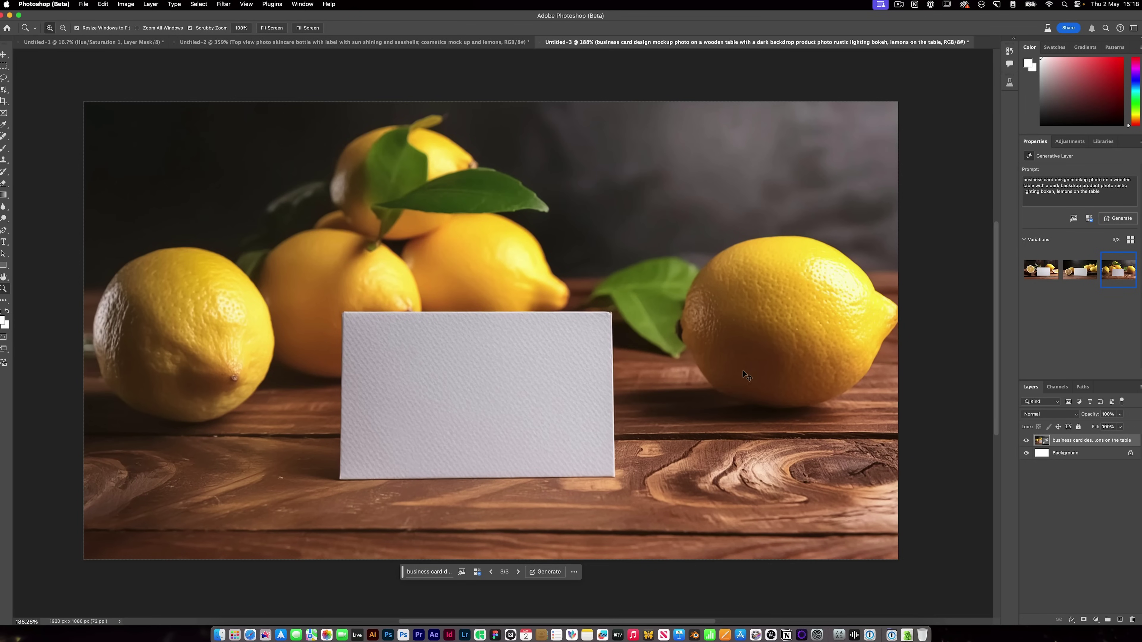
Step: Paste the W logo as a Smart Object and move it to the card's centre
key("super+v")
left_click(614, 280)
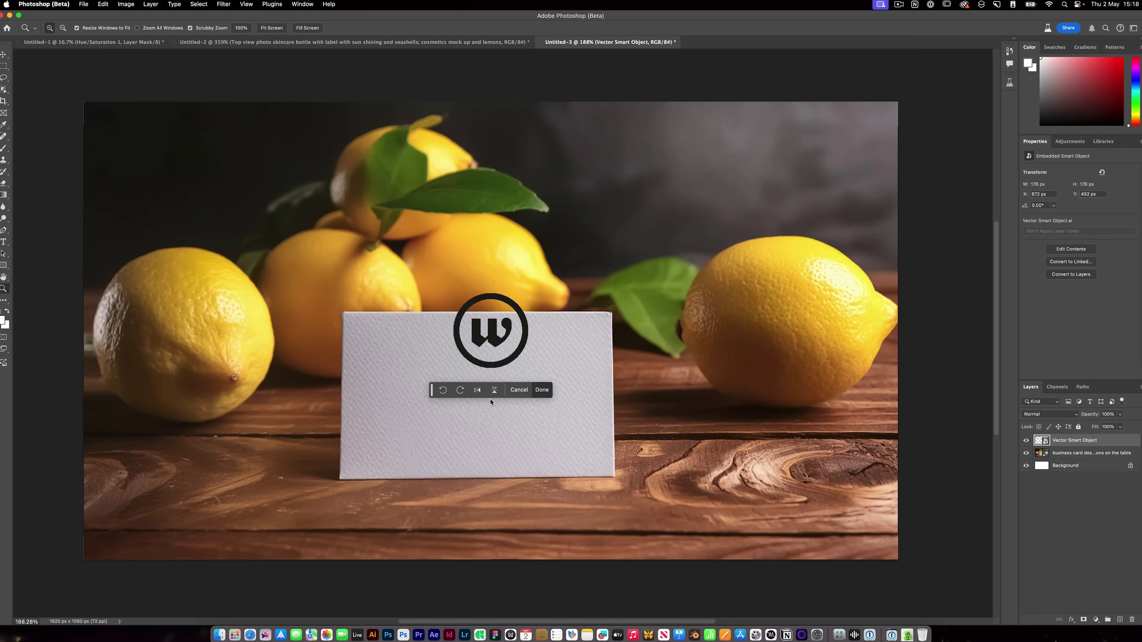
key("Return")
key("v")
left_click_drag(483, 337, 472, 405)
Step: Split the Blend If Underlying Layer slider so the paper texture shows through the logo
double_click(1119, 440)
left_click_drag(904, 327, 859, 342)
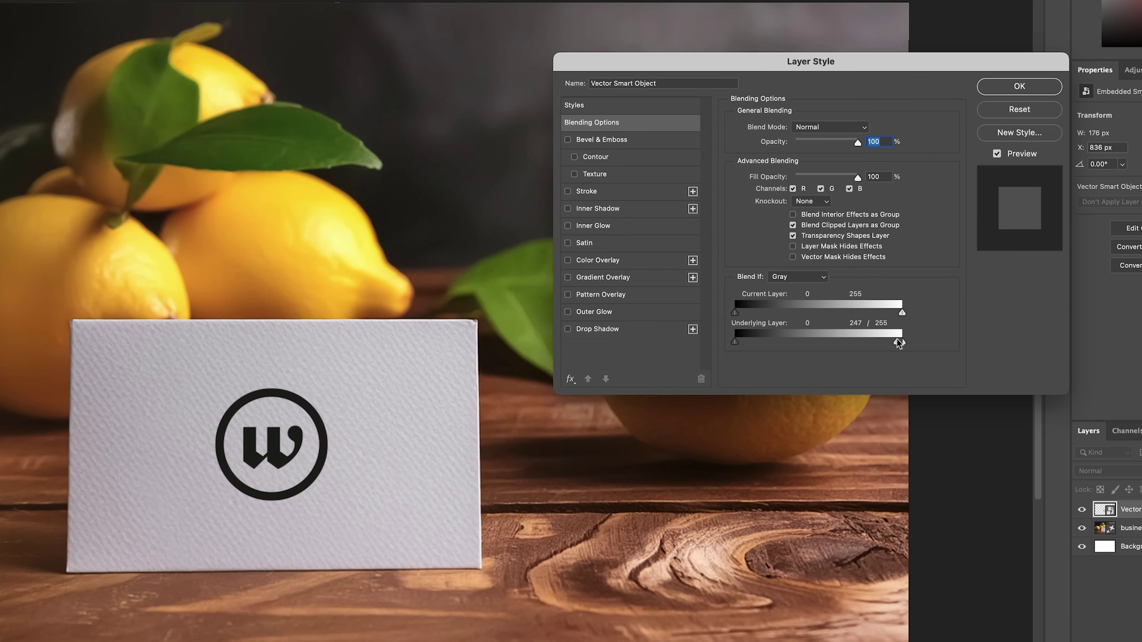
key("alt")
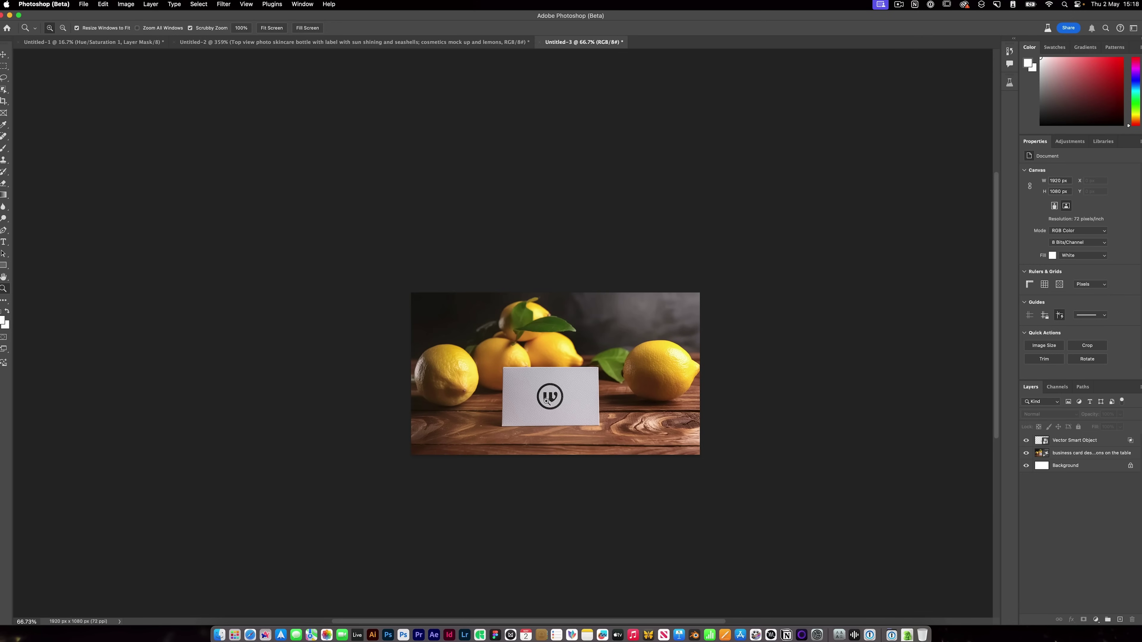
left_click_drag(587, 374, 613, 374)
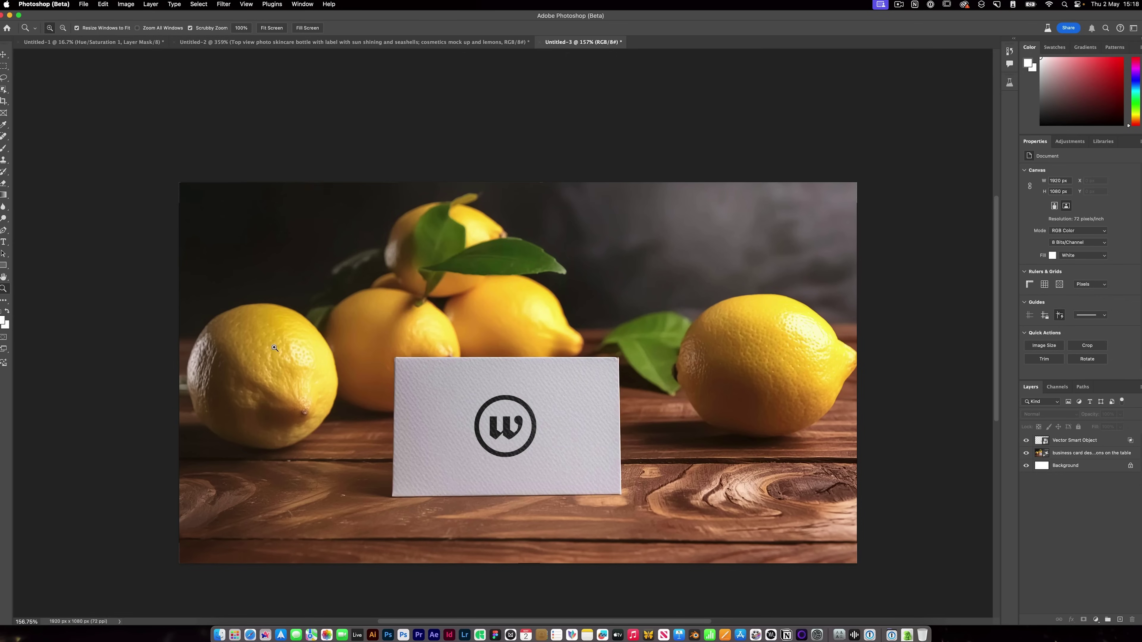
mouse_move(270, 350)
left_mouse_down()
mouse_move(288, 350)
mouse_move(264, 350)
left_mouse_up()
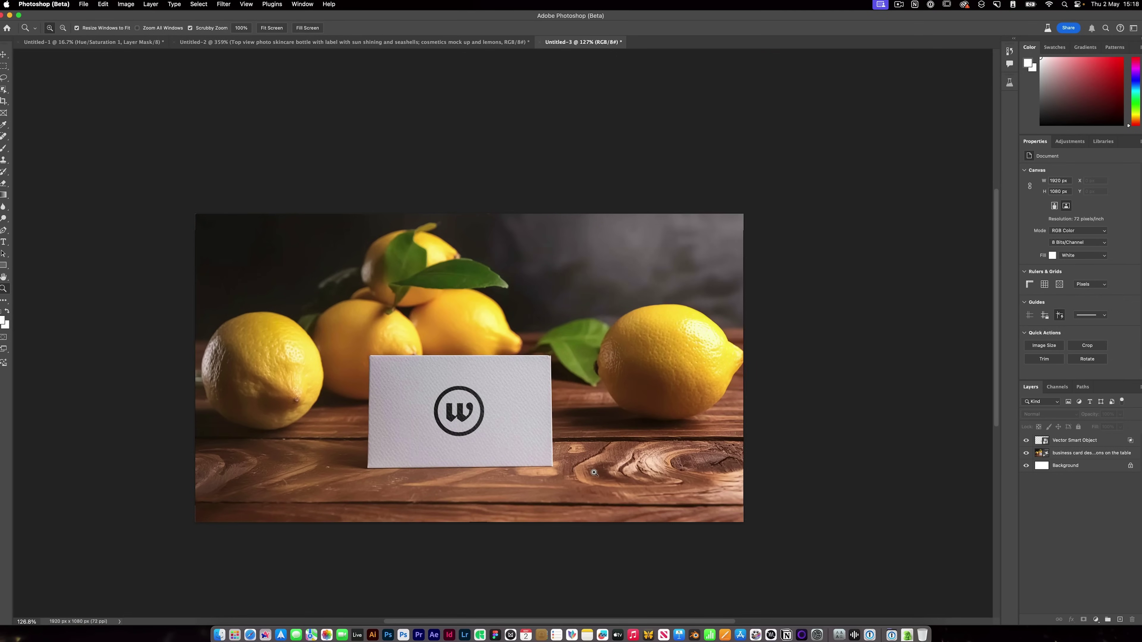